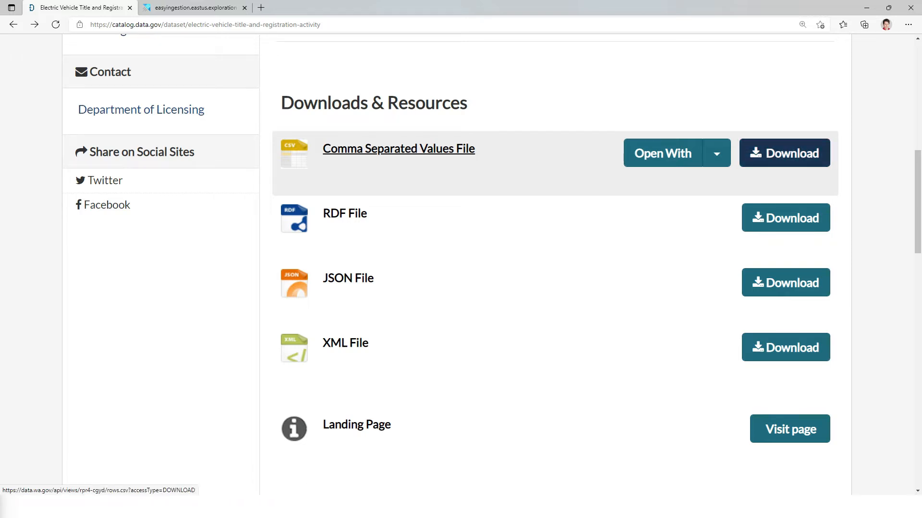
- Copy the download link of the Comma Separated Values file and switch to Azure Data Explorer
{"action": "right_click", "coordinate": [745, 150]}
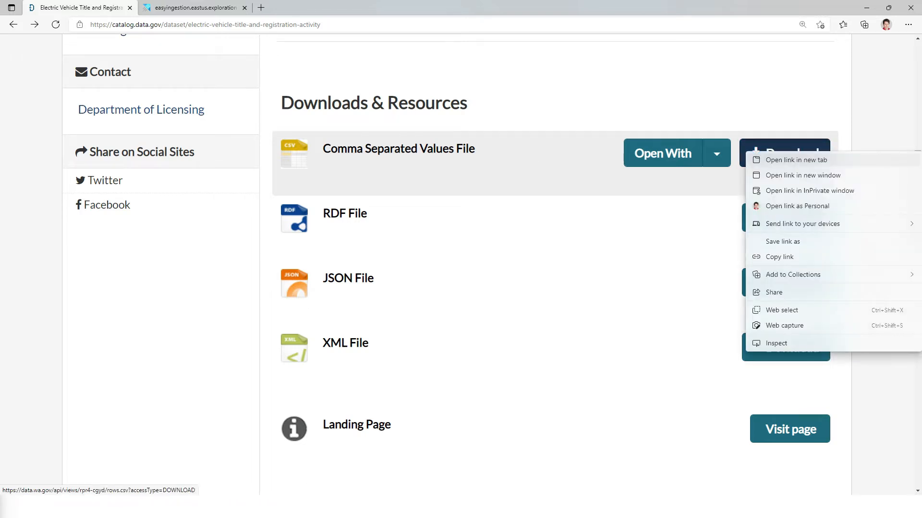
{"action": "left_click", "coordinate": [779, 257]}
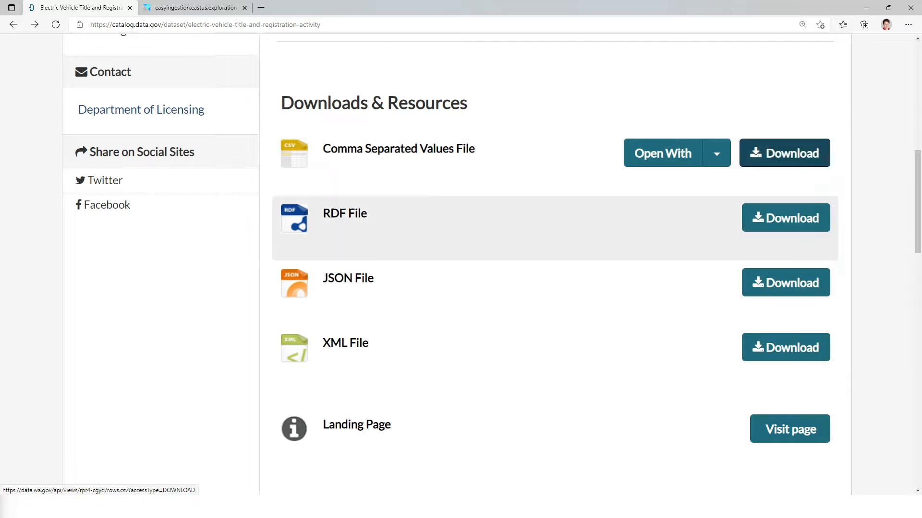
{"action": "left_click", "coordinate": [192, 7]}
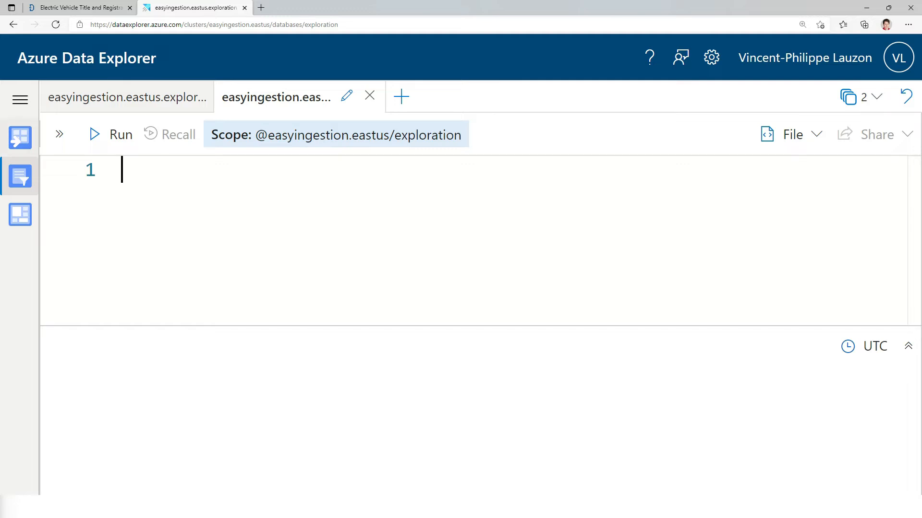
- Expand the navigation pane and start a one-click data ingestion from a local file in Data Management
{"action": "left_click", "coordinate": [20, 99]}
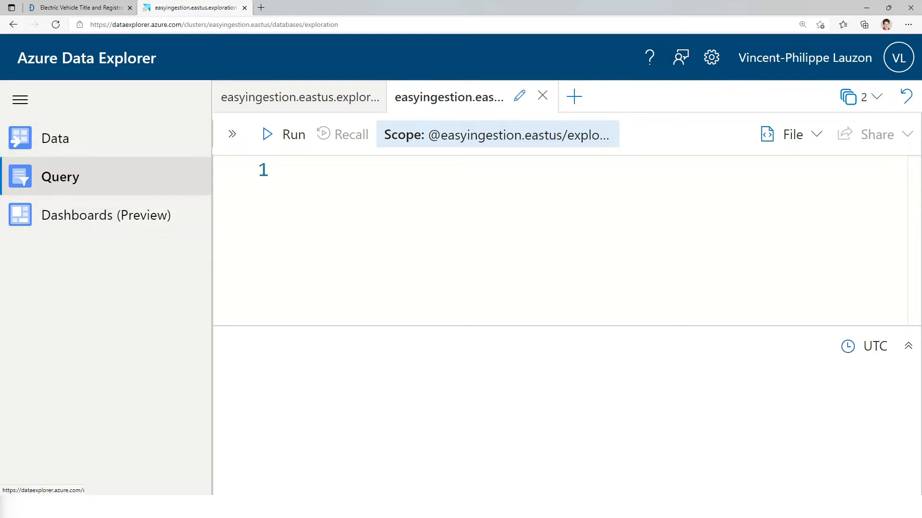
{"action": "left_click", "coordinate": [55, 139]}
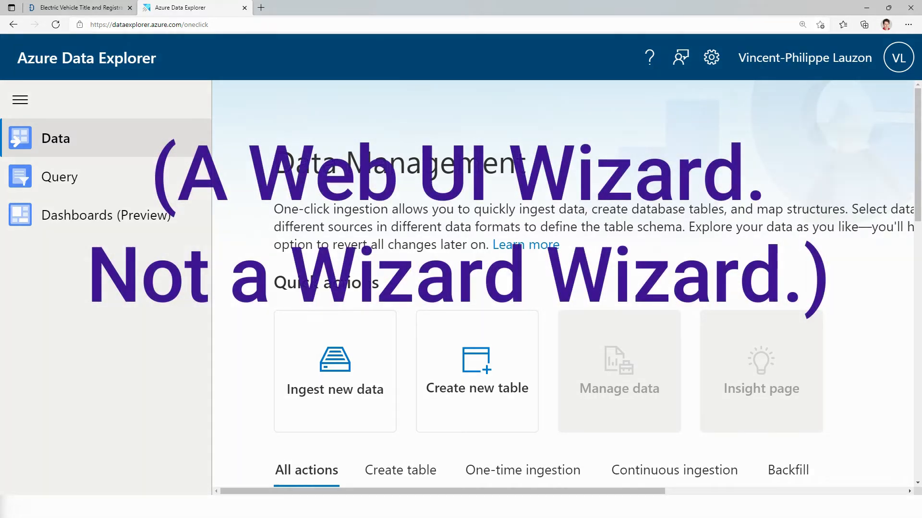
{"action": "scroll", "coordinate": [562, 288], "scroll_direction": "down", "scroll_amount": 2}
{"action": "scroll", "coordinate": [567, 288], "scroll_direction": "down", "scroll_amount": 8}
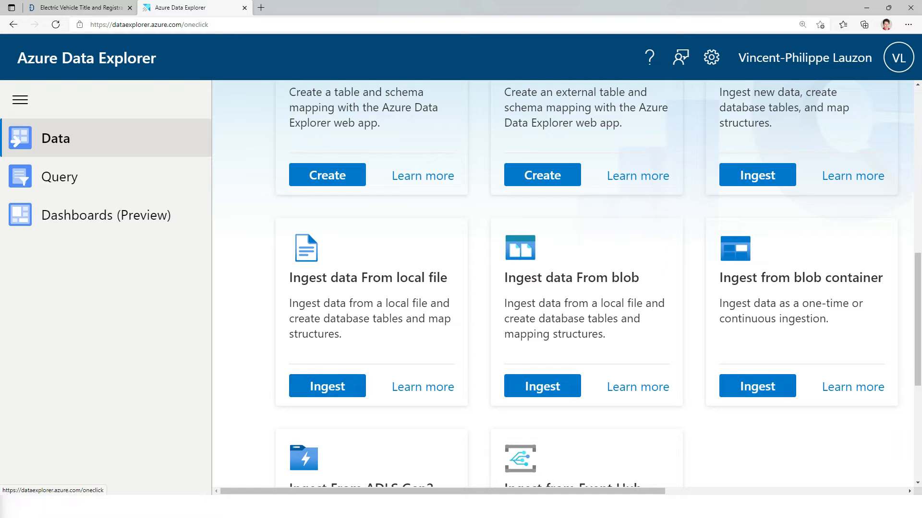
{"action": "left_click", "coordinate": [327, 386]}
- Name the new destination table cars and proceed to the source settings
{"action": "scroll", "coordinate": [561, 288], "scroll_direction": "down", "scroll_amount": 2}
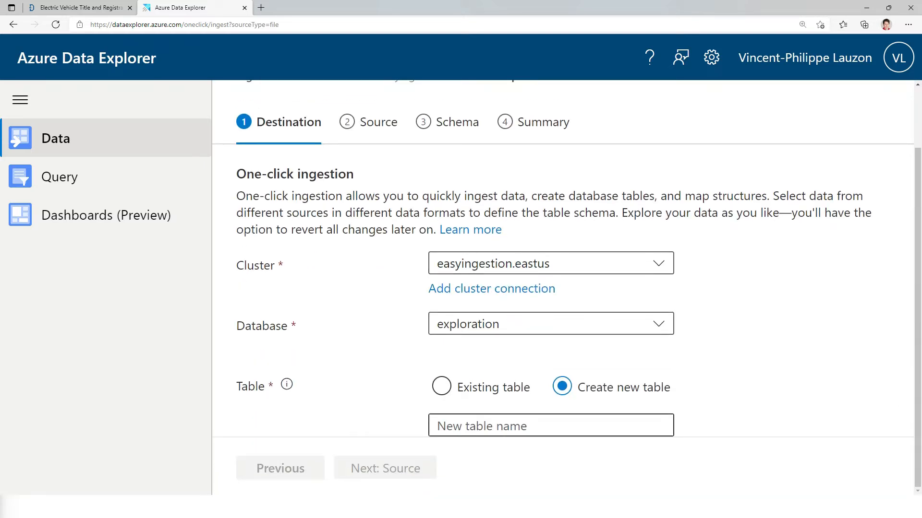
{"action": "left_click", "coordinate": [551, 426]}
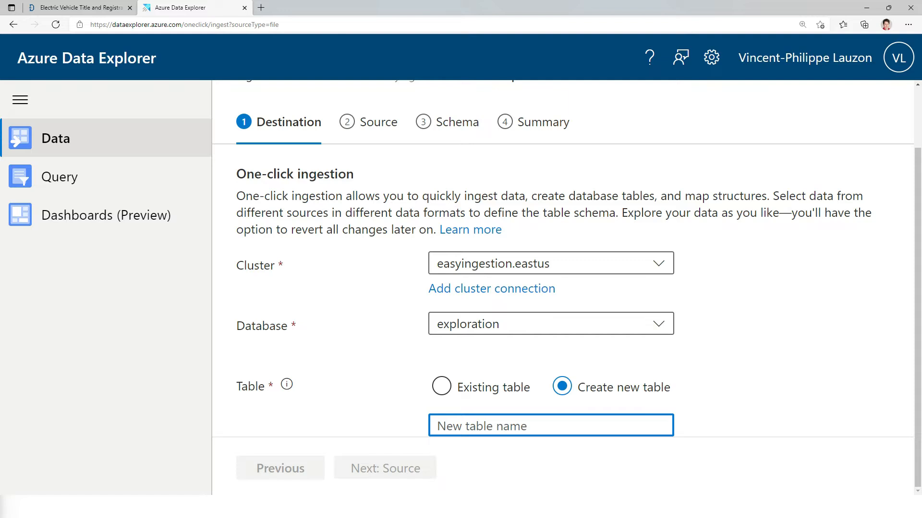
{"action": "type", "text": "cars"}
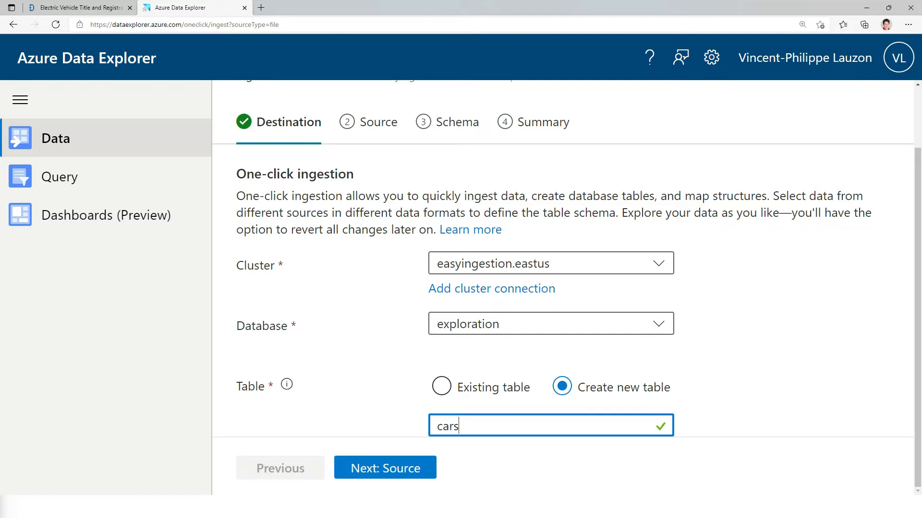
{"action": "left_click", "coordinate": [385, 468]}
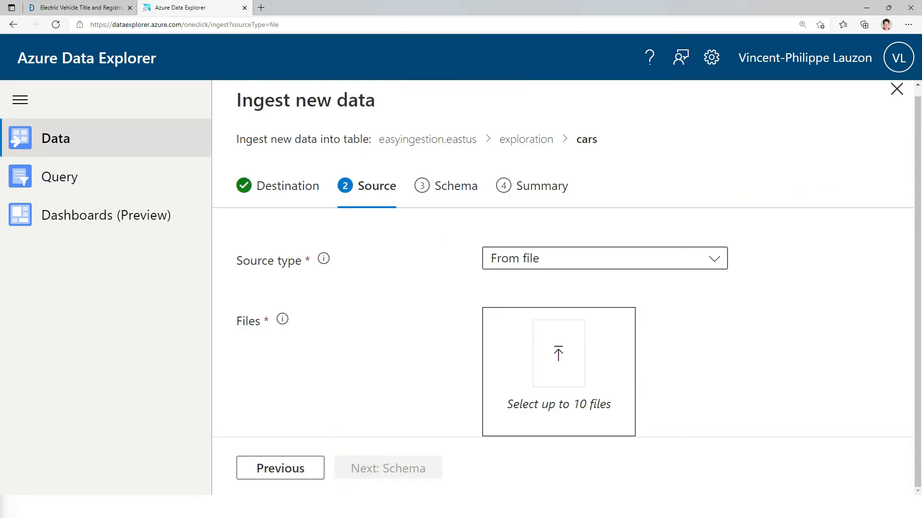
{"action": "left_click", "coordinate": [558, 372]}
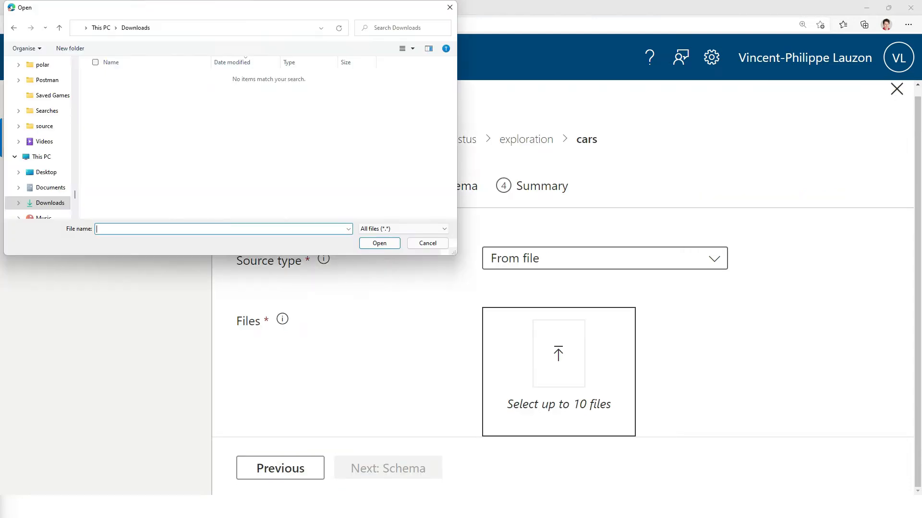
{"action": "type", "text": "https://data.wa.gov/api/views/rpr4-cgyd/rows.csv?accessType=DOWNLOAD"}
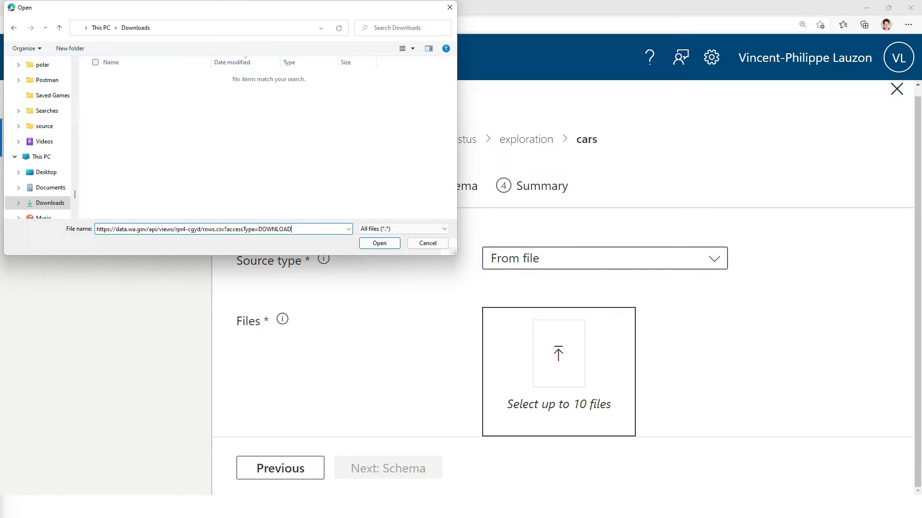
{"action": "key", "text": "Return"}
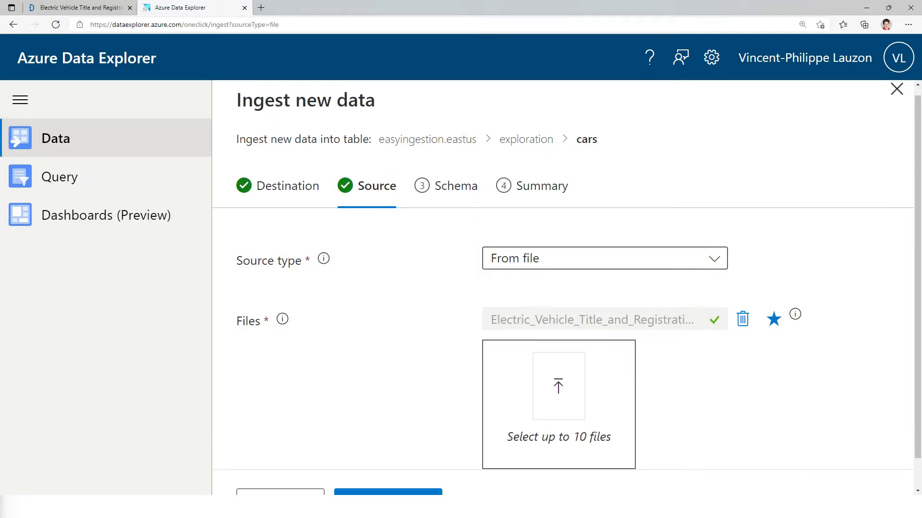
{"action": "scroll", "coordinate": [562, 288], "scroll_direction": "down", "scroll_amount": 1}
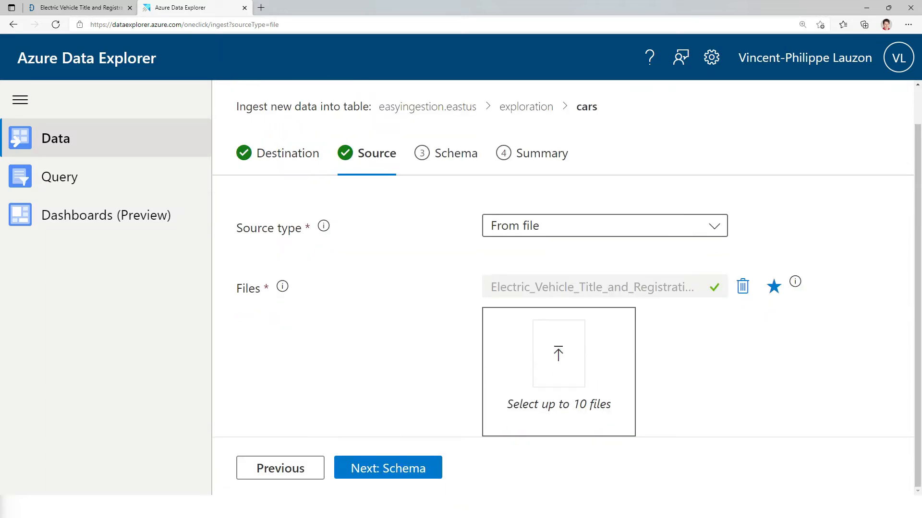
{"action": "left_click", "coordinate": [387, 468]}
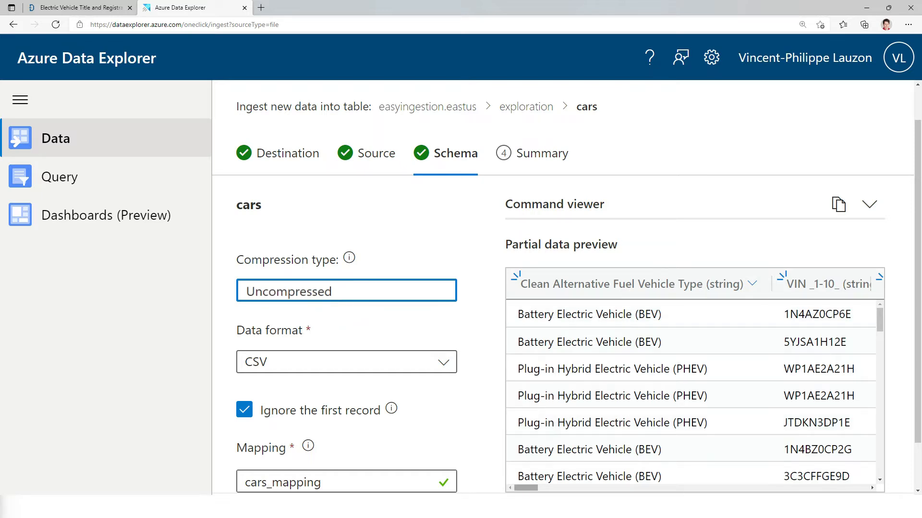
- Change the data type of the Model Year column to int in the partial data preview
{"action": "mouse_move", "coordinate": [527, 488]}
{"action": "left_mouse_down"}
{"action": "mouse_move", "coordinate": [555, 488]}
{"action": "mouse_move", "coordinate": [526, 488]}
{"action": "left_mouse_up"}
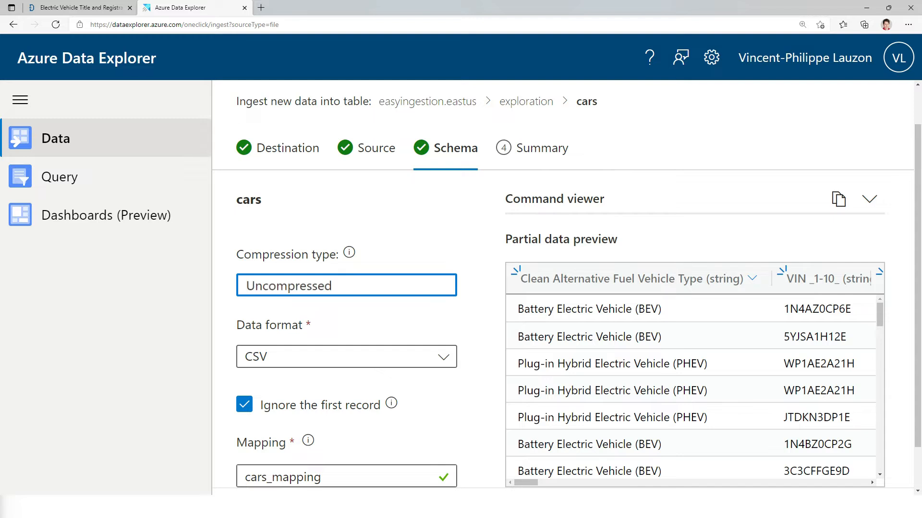
{"action": "left_click_drag", "start_coordinate": [526, 482], "coordinate": [539, 483]}
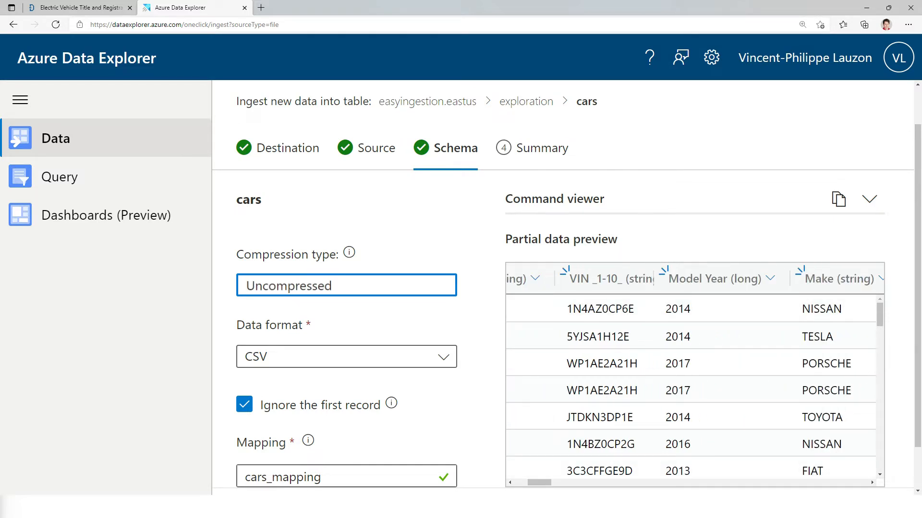
{"action": "left_click", "coordinate": [770, 278]}
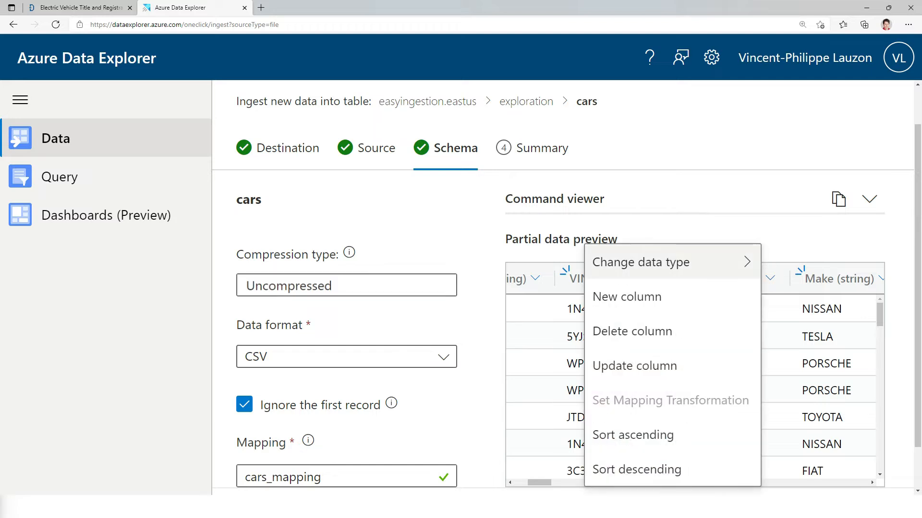
{"action": "mouse_move", "coordinate": [672, 262]}
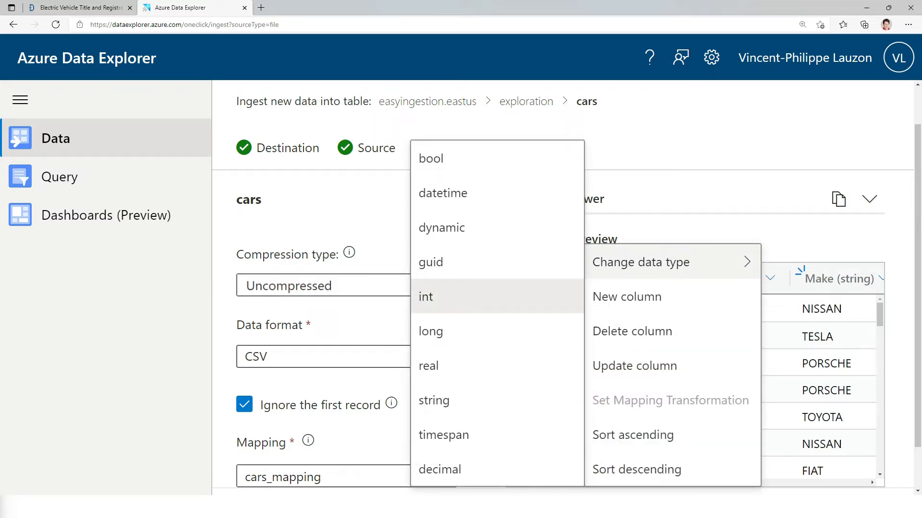
{"action": "left_click", "coordinate": [485, 303]}
- Rename the Zip column to Zip Code in the partial data preview
{"action": "left_click_drag", "start_coordinate": [539, 483], "coordinate": [666, 483]}
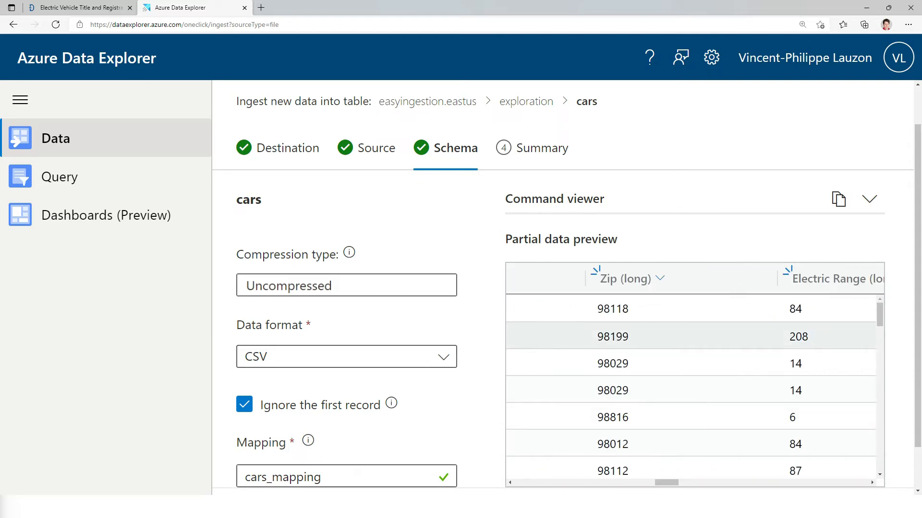
{"action": "left_click", "coordinate": [660, 279]}
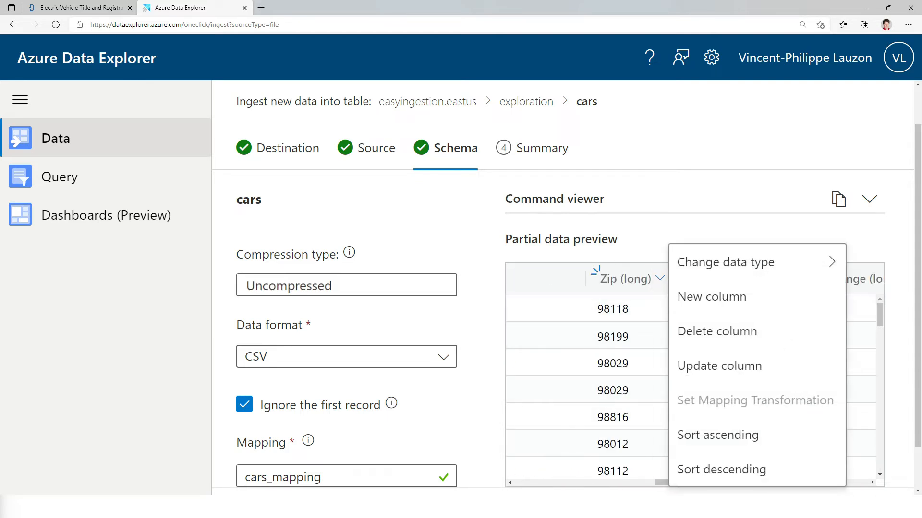
{"action": "left_click", "coordinate": [719, 366]}
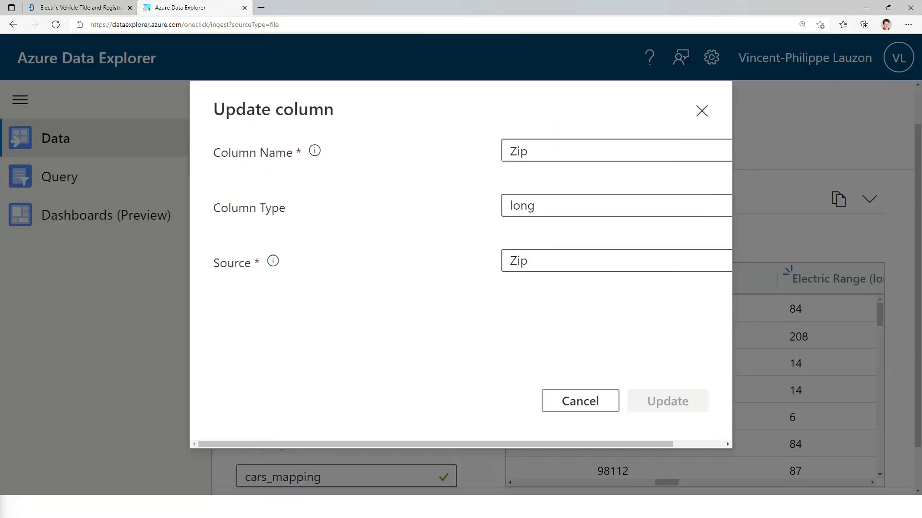
{"action": "type", "text": "Code"}
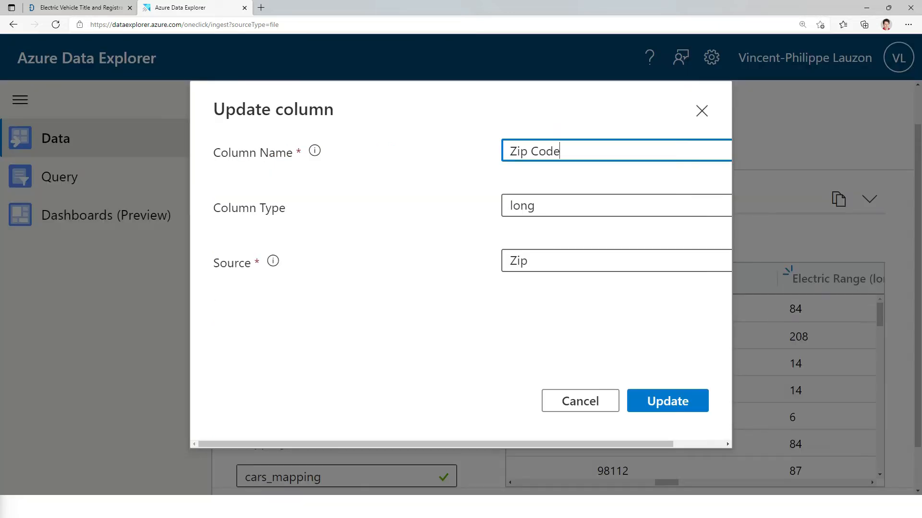
{"action": "left_click", "coordinate": [667, 402]}
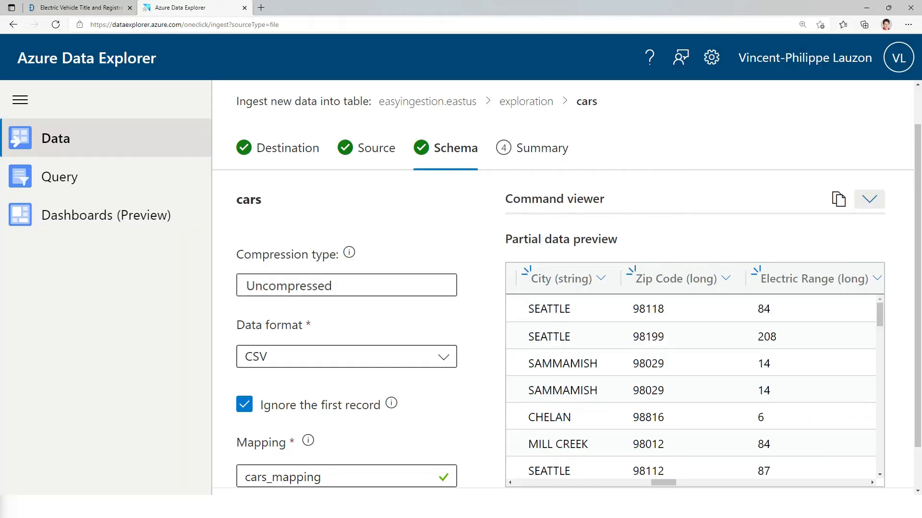
- Review the generated table and mapping commands in the Command viewer, and start ingesting the data into the cars table
{"action": "left_click", "coordinate": [869, 199]}
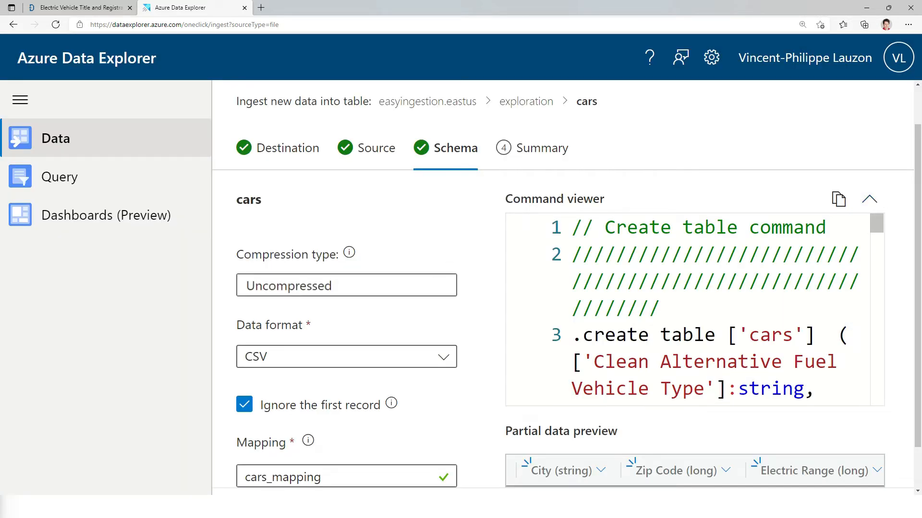
{"action": "scroll", "coordinate": [687, 310], "scroll_direction": "down", "scroll_amount": 7}
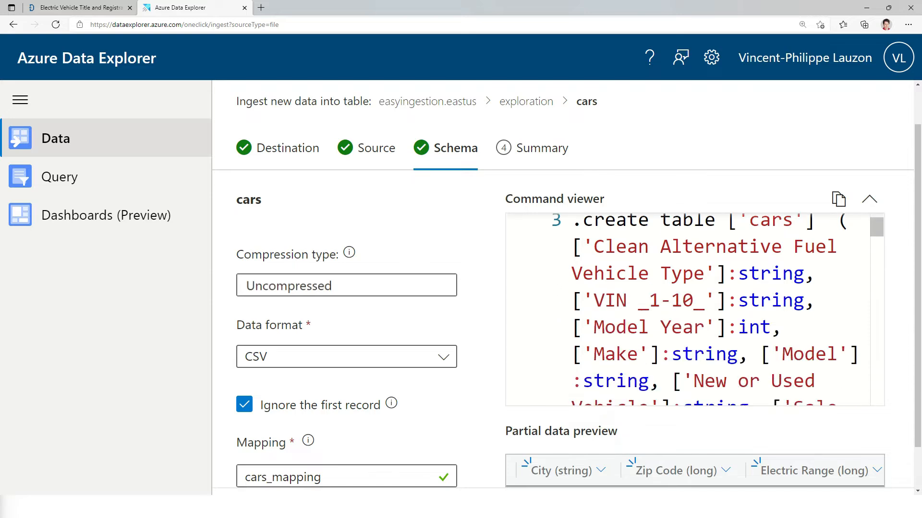
{"action": "scroll", "coordinate": [688, 310], "scroll_direction": "down", "scroll_amount": 8}
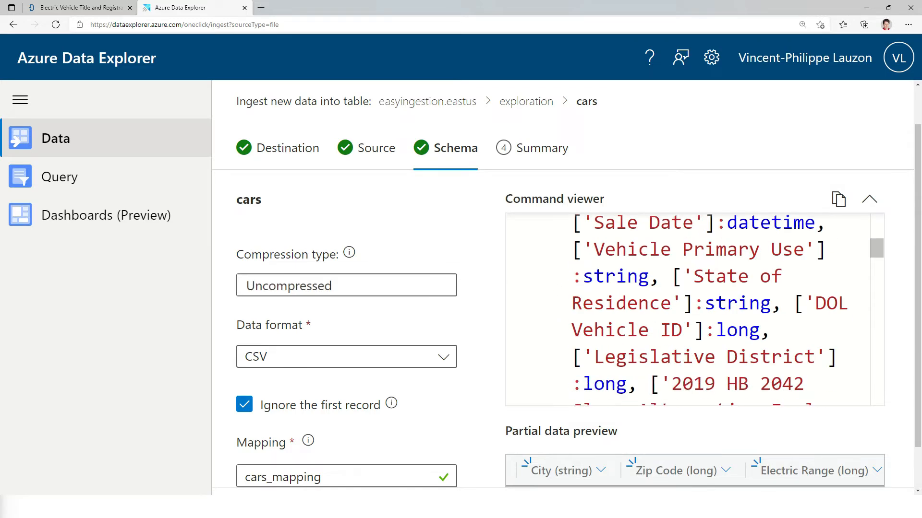
{"action": "scroll", "coordinate": [688, 309], "scroll_direction": "down", "scroll_amount": 5}
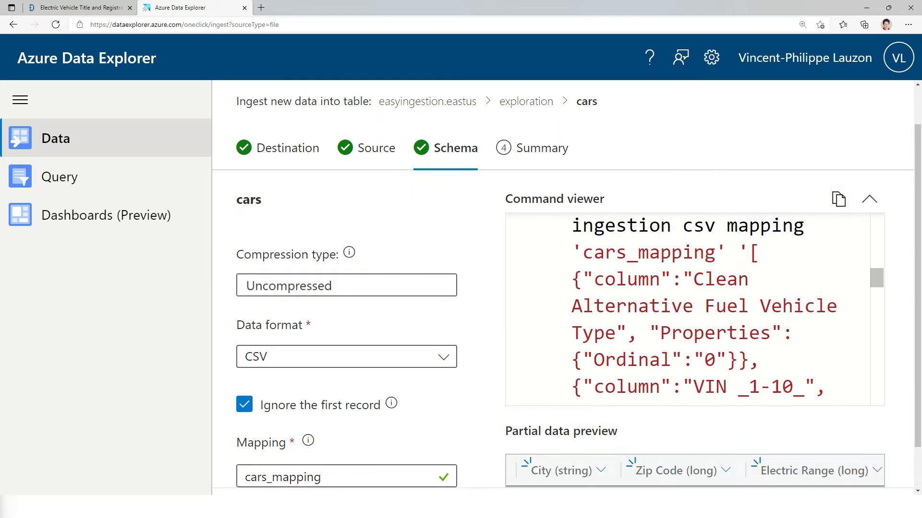
{"action": "scroll", "coordinate": [688, 309], "scroll_direction": "up", "scroll_amount": 1}
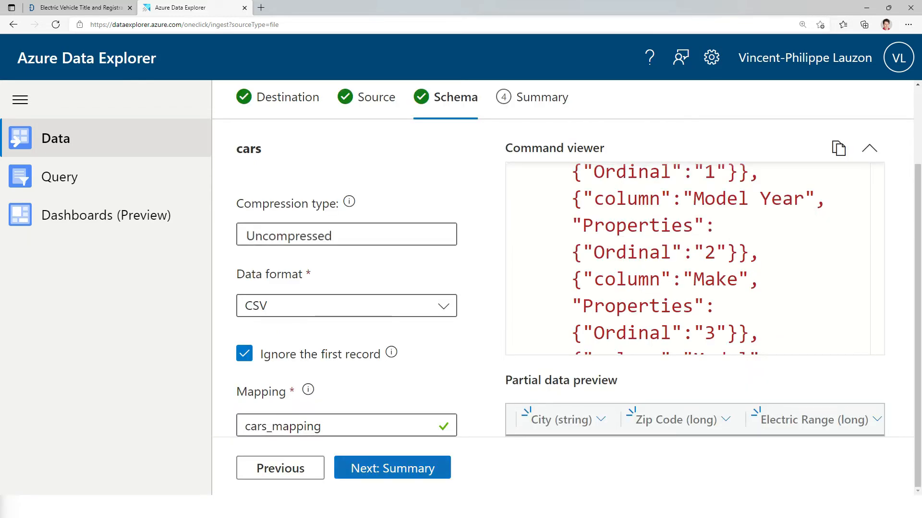
{"action": "left_click", "coordinate": [391, 468]}
{"action": "scroll", "coordinate": [561, 288], "scroll_direction": "up", "scroll_amount": 10}
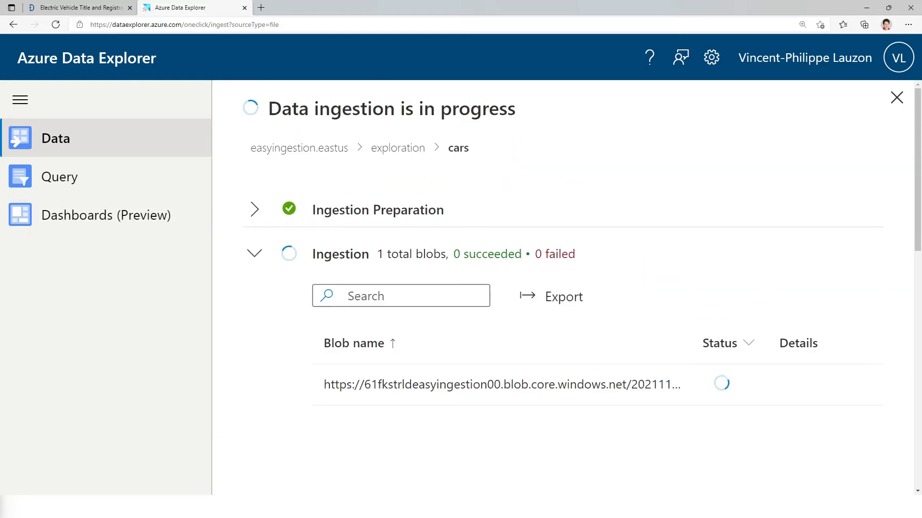
- Expand the Ingestion Preparation details and examine the ingestion status and data preview
{"action": "left_click", "coordinate": [254, 210]}
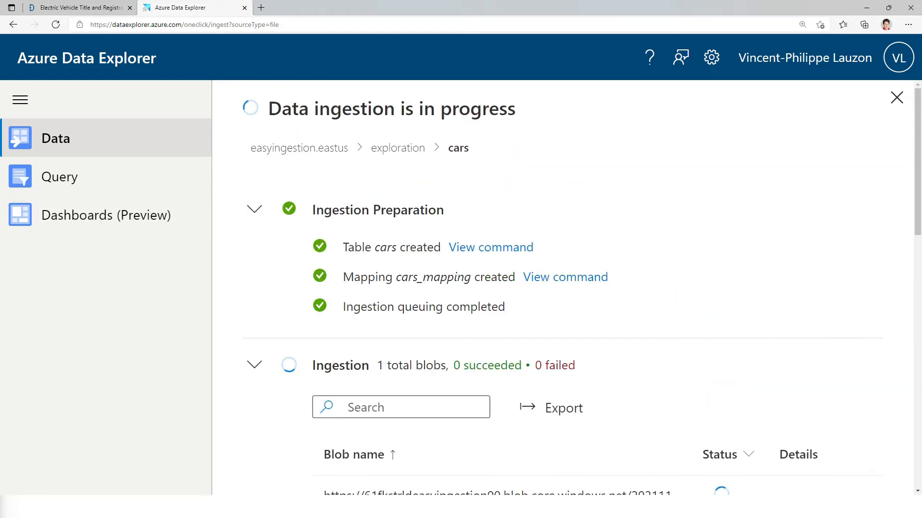
{"action": "scroll", "coordinate": [254, 209], "scroll_direction": "down", "scroll_amount": 3}
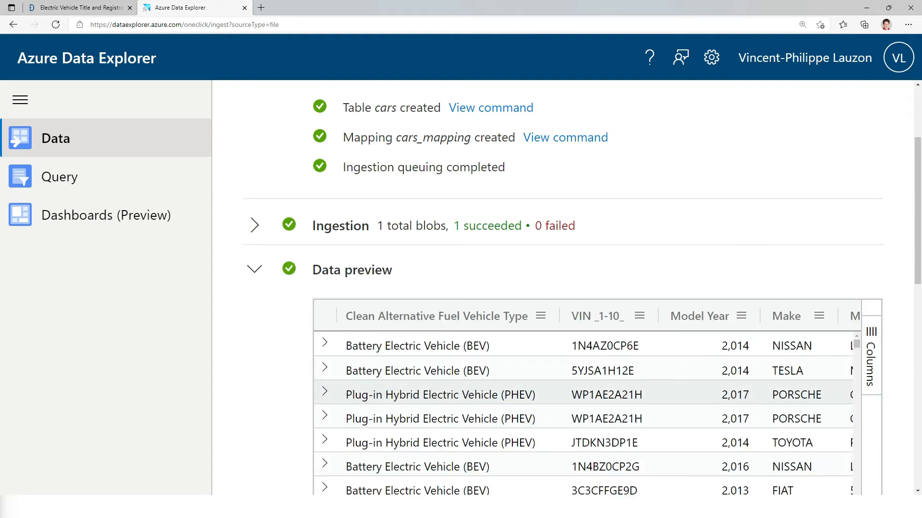
{"action": "scroll", "coordinate": [562, 288], "scroll_direction": "down", "scroll_amount": 10}
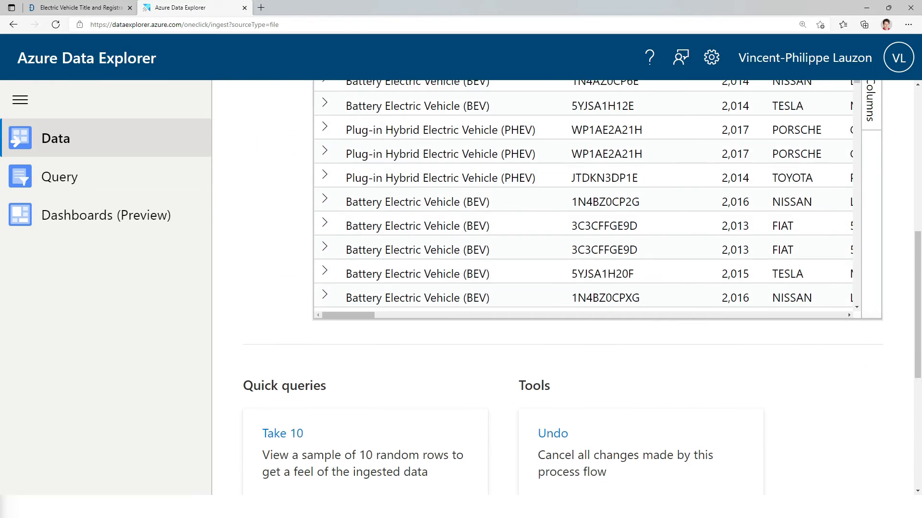
- Open the query editor for the exploration database and collapse the navigation pane
{"action": "left_click", "coordinate": [275, 469]}
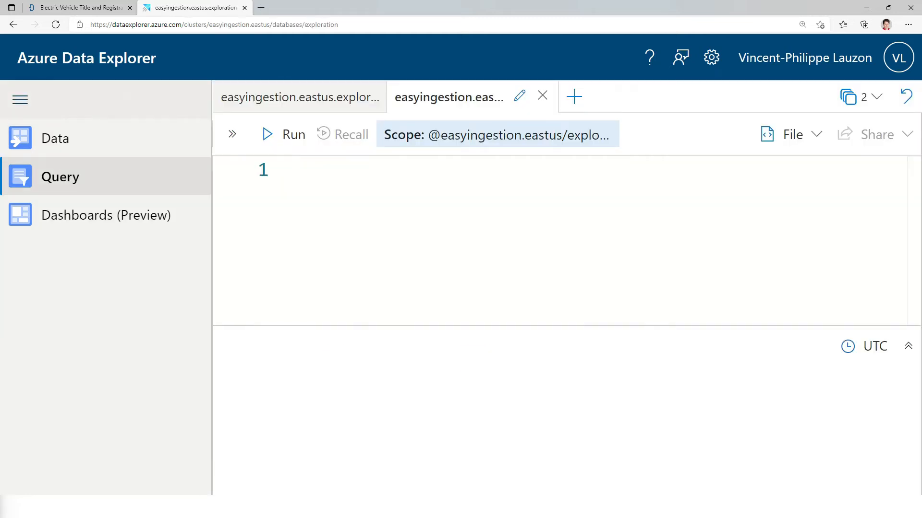
{"action": "left_click", "coordinate": [21, 99]}
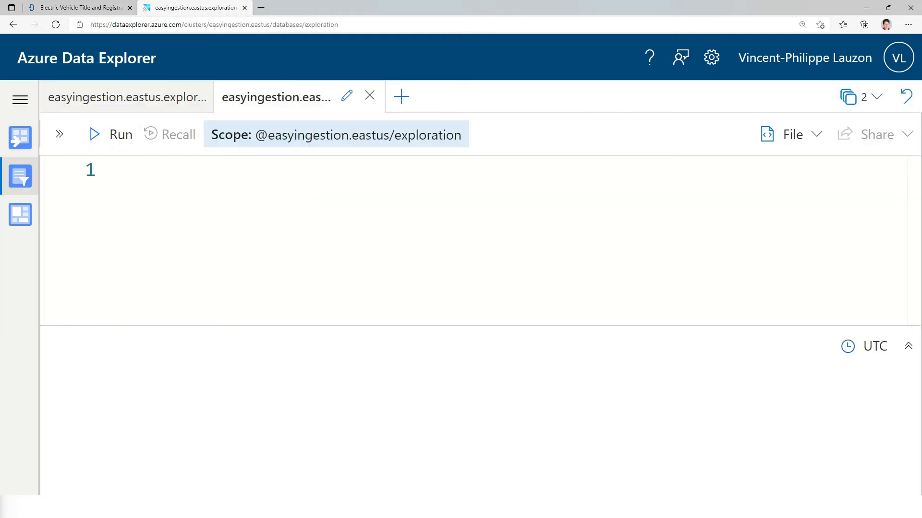
- Query the cars table with a limit of 10 records and run it
{"action": "type", "text": "car"}
{"action": "key", "text": "Tab"}
{"action": "key", "text": "Return"}
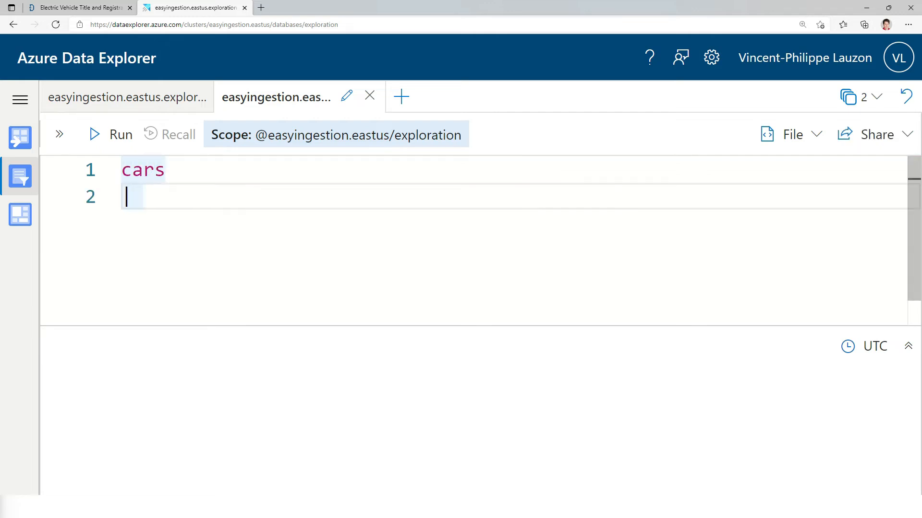
{"action": "type", "text": "| limit 10"}
{"action": "key", "text": "shift+Return"}
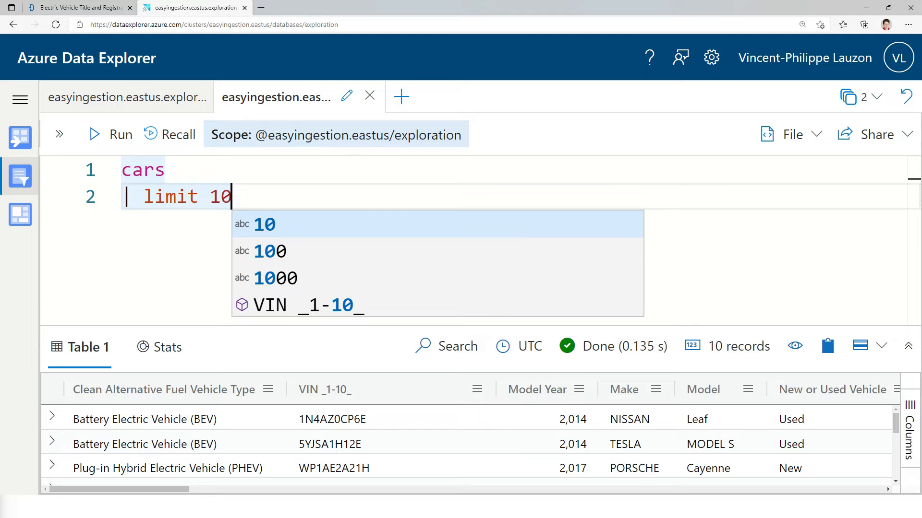
{"action": "key", "text": "ctrl+shift+Left"}
{"action": "key", "text": "ctrl+shift+Left"}
{"action": "type", "text": "count"}
{"action": "key", "text": "shift+Return"}
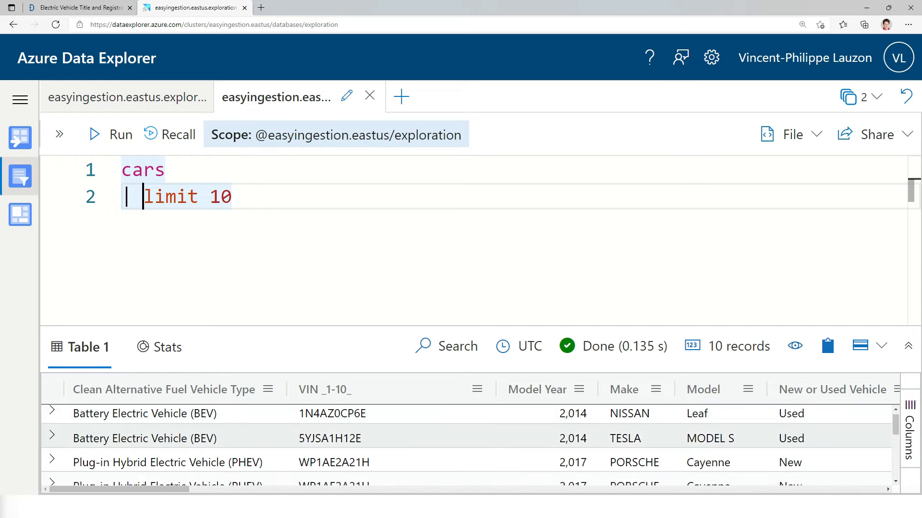
{"action": "scroll", "coordinate": [466, 436], "scroll_direction": "down", "scroll_amount": 1}
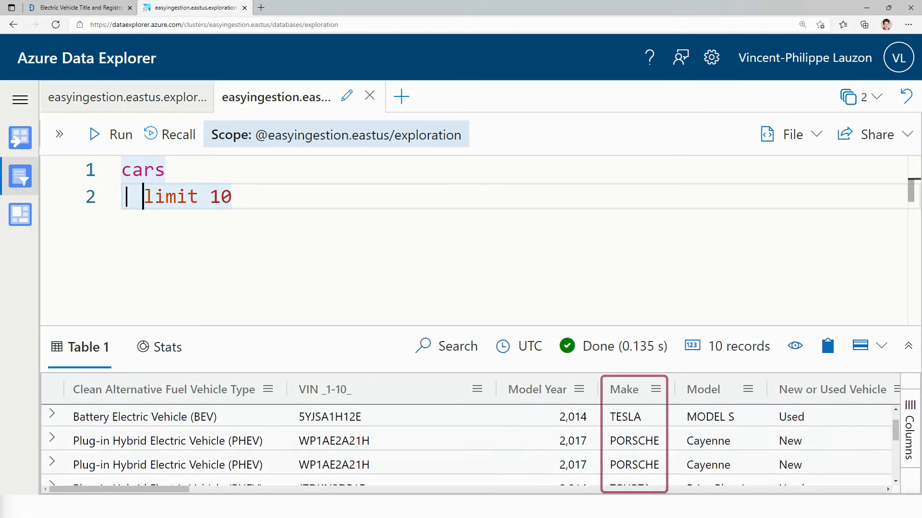
- Below the first query, write a second query on cars that summarizes count() by Make
{"action": "key", "text": "ctrl+End"}
{"action": "key", "text": "Return"}
{"action": "key", "text": "Return"}
{"action": "type", "text": "c"}
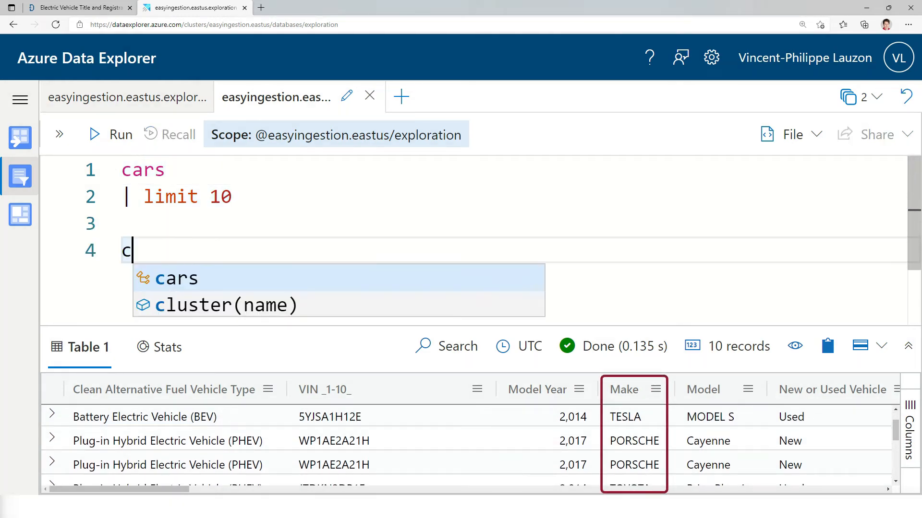
{"action": "key", "text": "Tab"}
{"action": "key", "text": "Escape"}
{"action": "key", "text": "Return"}
{"action": "type", "text": "| su"}
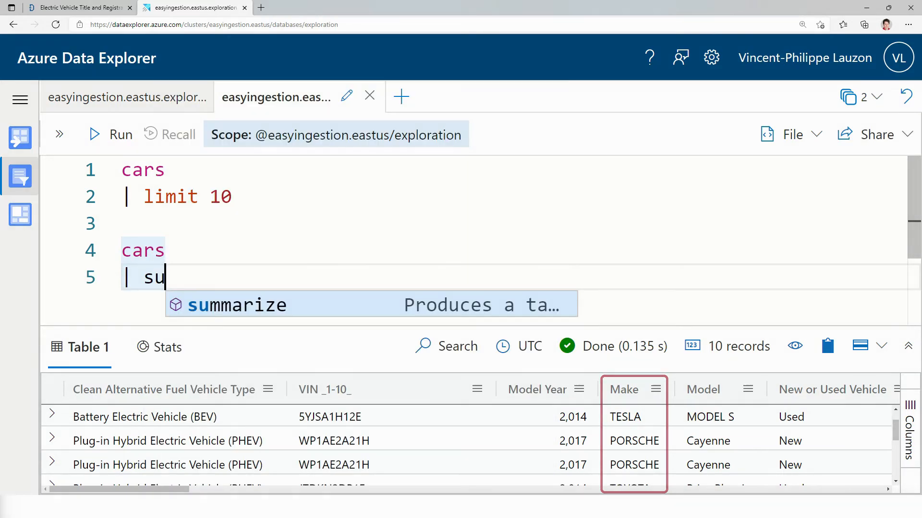
{"action": "type", "text": "mmarize count() by"}
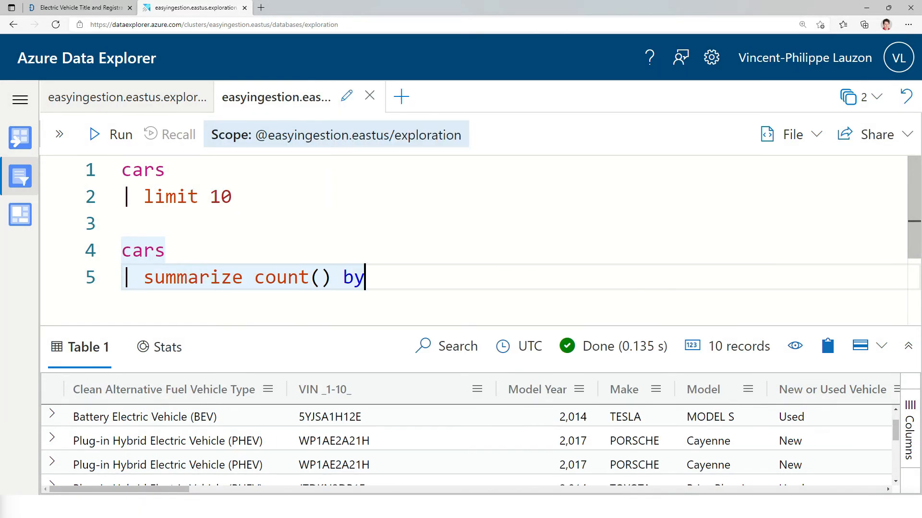
{"action": "type", "text": " Make"}
{"action": "key", "text": "Return"}
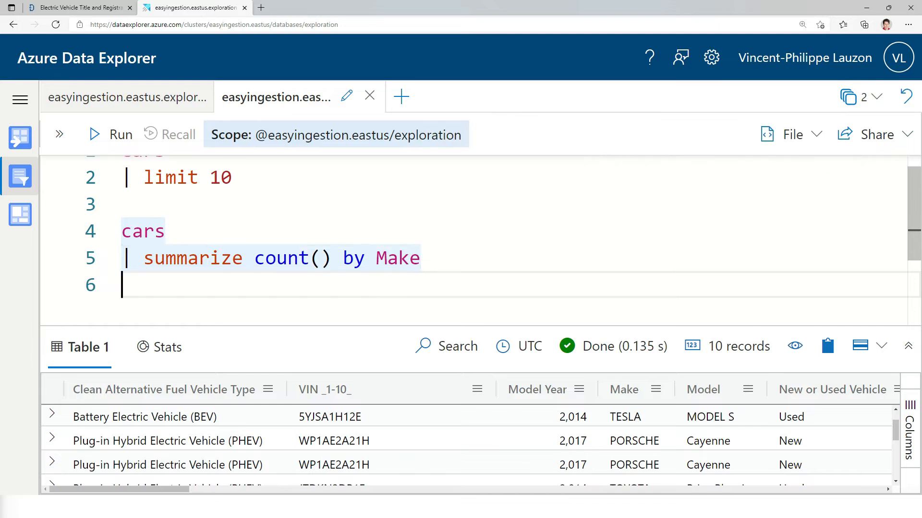
- Render the count by Make as a piechart and run the query
{"action": "type", "text": "| render pi"}
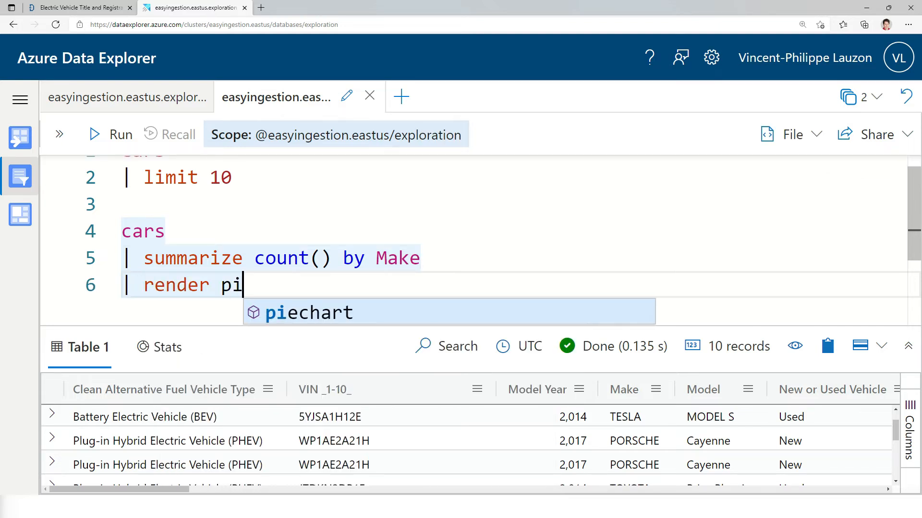
{"action": "type", "text": "echart"}
{"action": "key", "text": "shift+Return"}
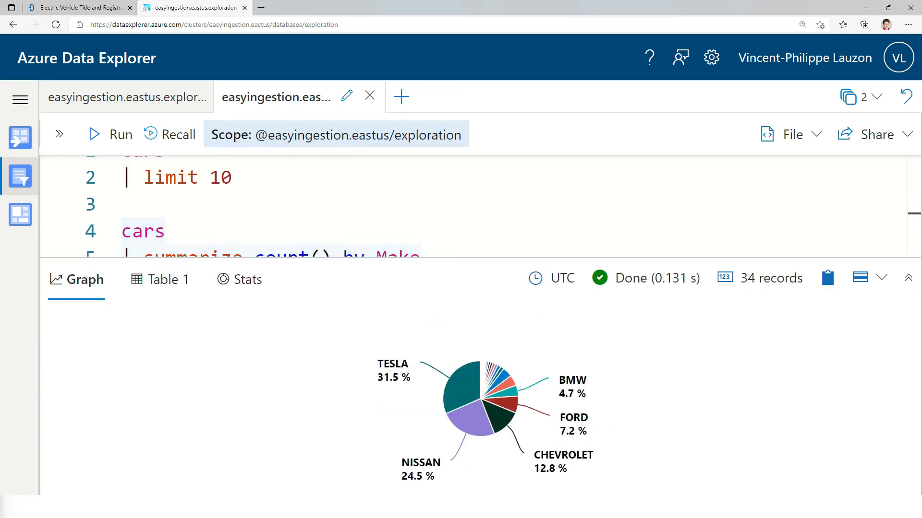
- Start a third query on cars that summarizes the min of the Transaction Year column
{"action": "key", "text": "Return"}
{"action": "key", "text": "Return"}
{"action": "type", "text": "cars"}
{"action": "key", "text": "Return"}
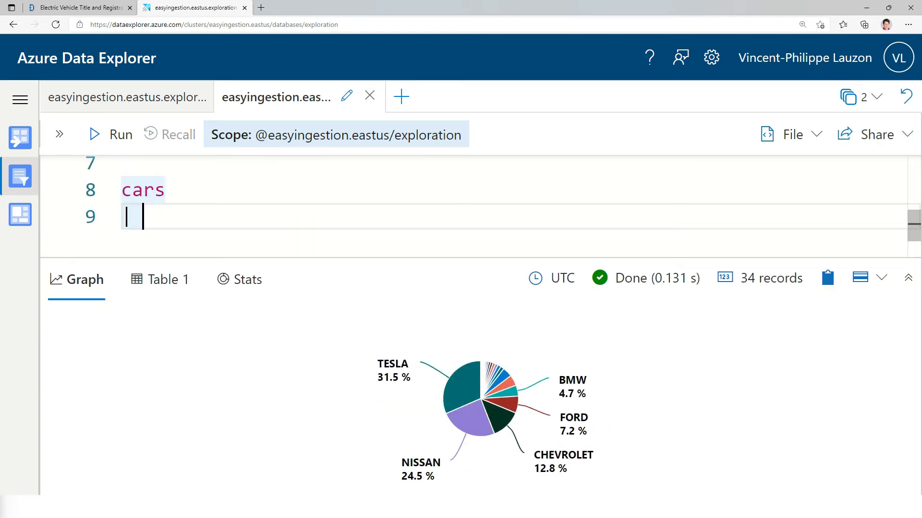
{"action": "type", "text": "| summarize "}
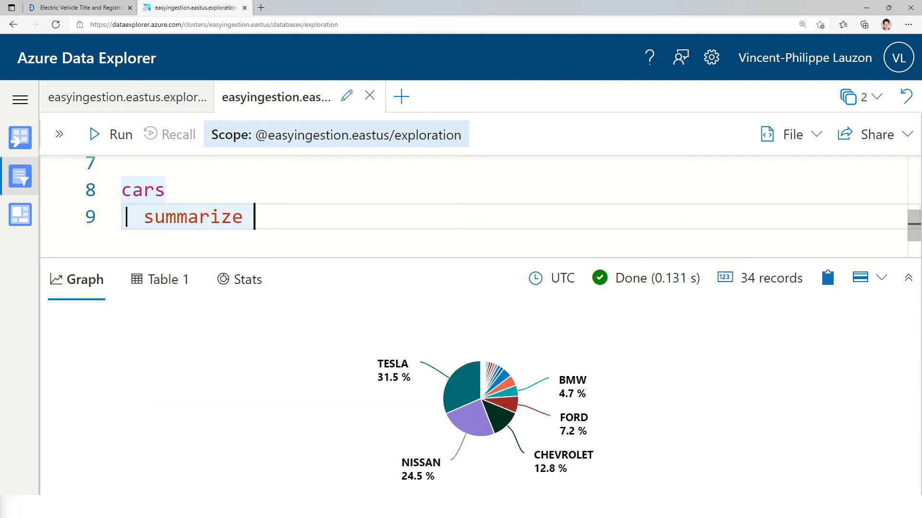
{"action": "type", "text": "min(["}
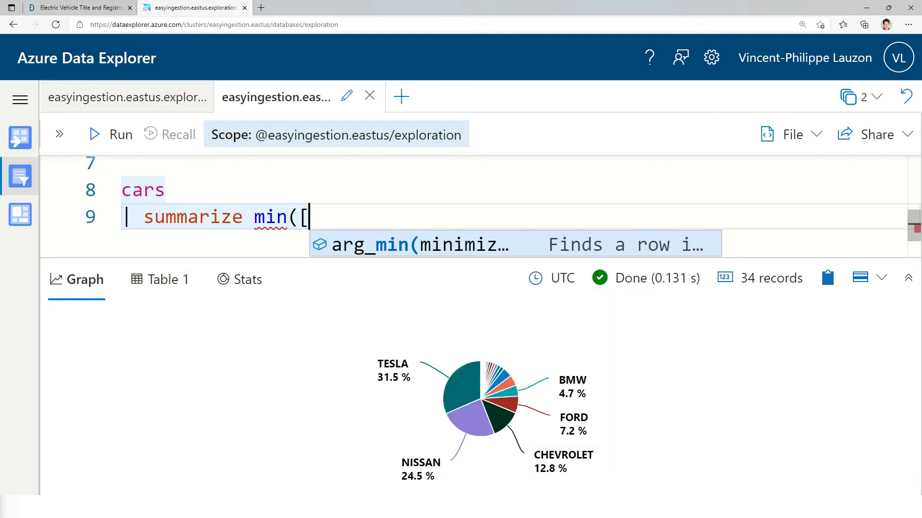
{"action": "type", "text": "'Tr"}
{"action": "key", "text": "Down"}
{"action": "key", "text": "Tab"}
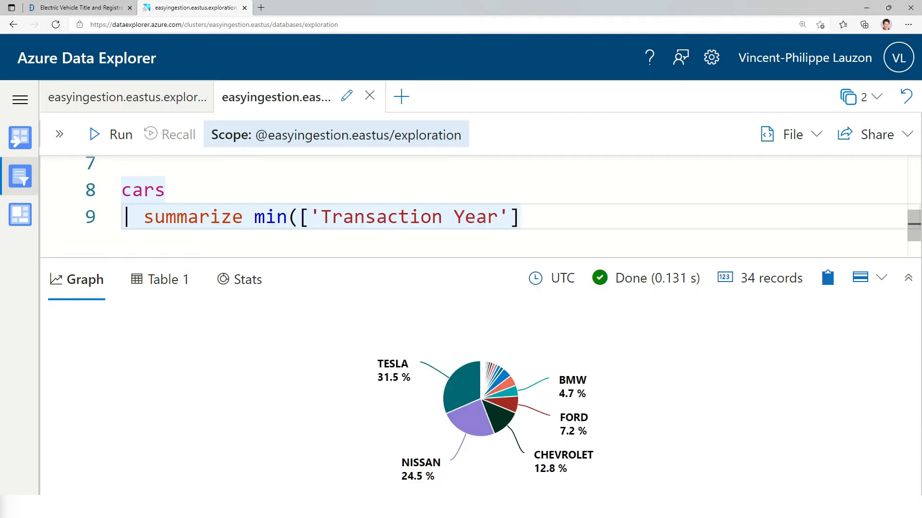
- Add the max of Transaction Year to the summarize line and run the query
{"action": "type", "text": "), ma"}
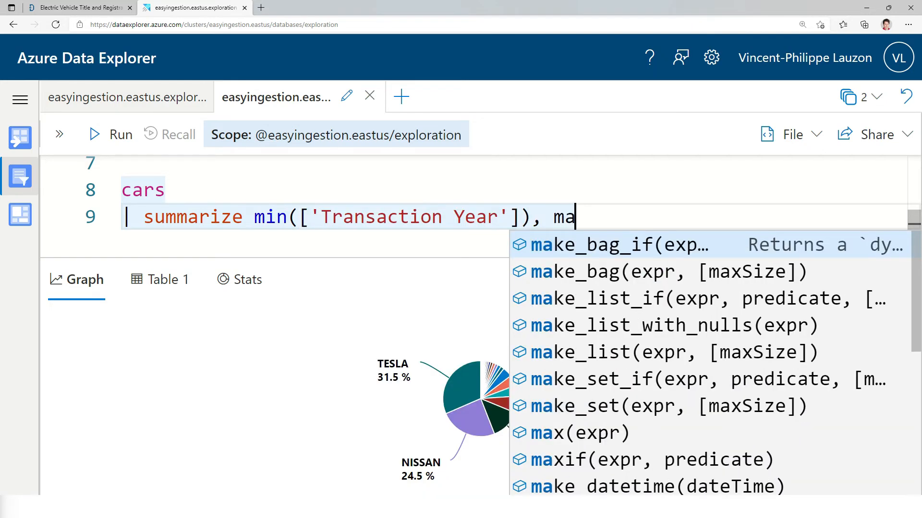
{"action": "type", "text": "x(tra"}
{"action": "key", "text": "Tab"}
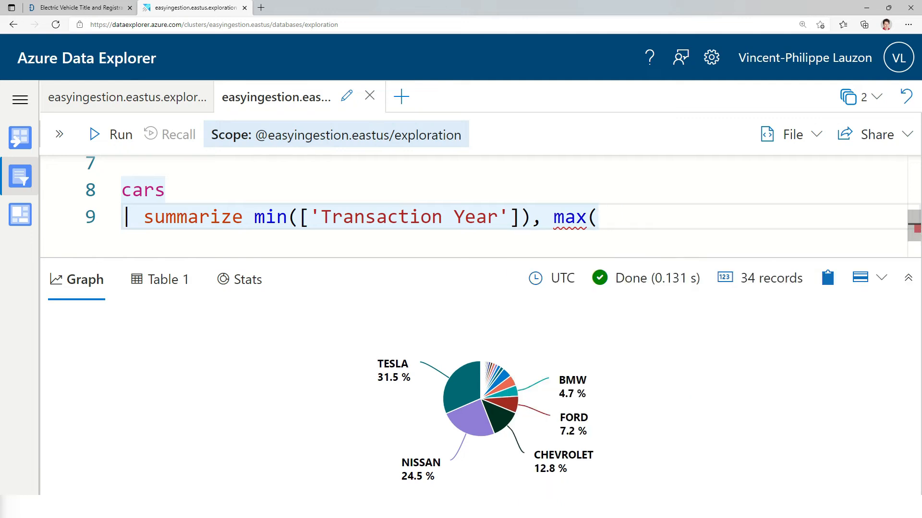
{"action": "type", "text": ")"}
{"action": "key", "text": "shift+Return"}
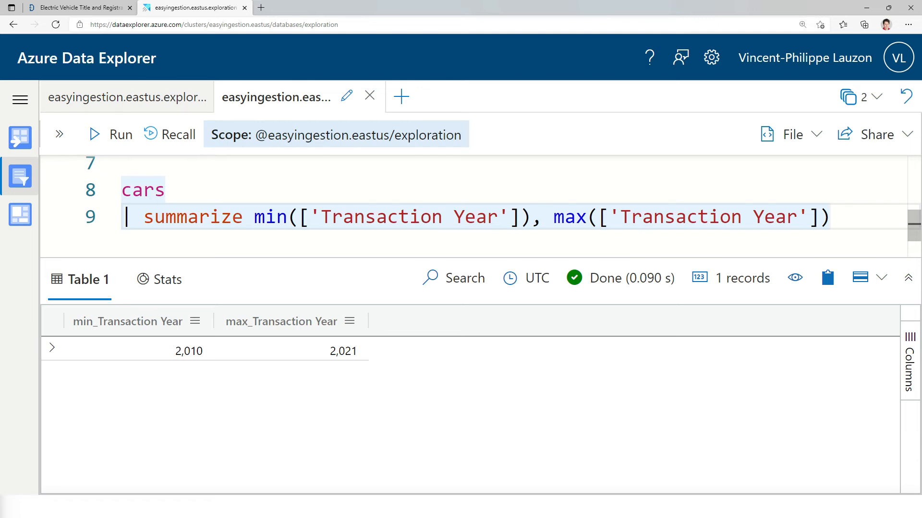
- Start a fourth query on cars with an extend line that defines a transactionDate column
{"action": "key", "text": "Return"}
{"action": "key", "text": "Return"}
{"action": "type", "text": "cars"}
{"action": "key", "text": "Return"}
{"action": "type", "text": "| exte"}
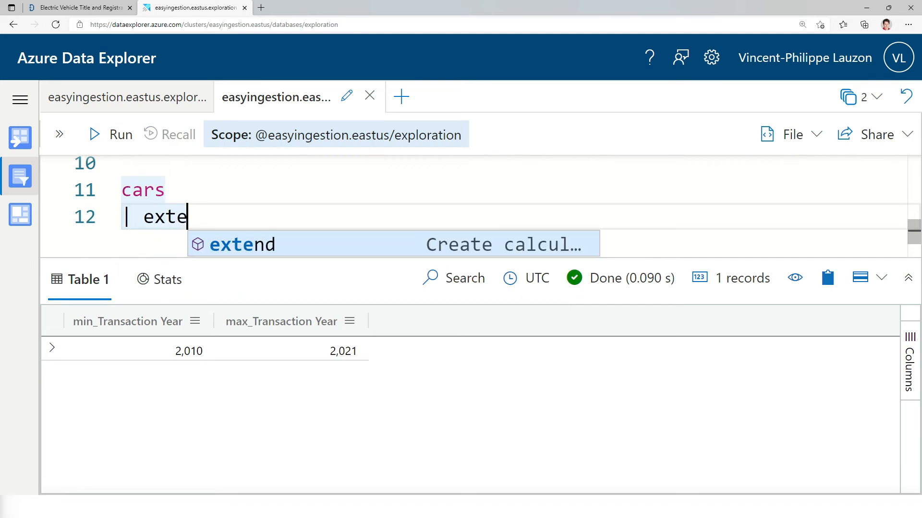
{"action": "type", "text": "nd"}
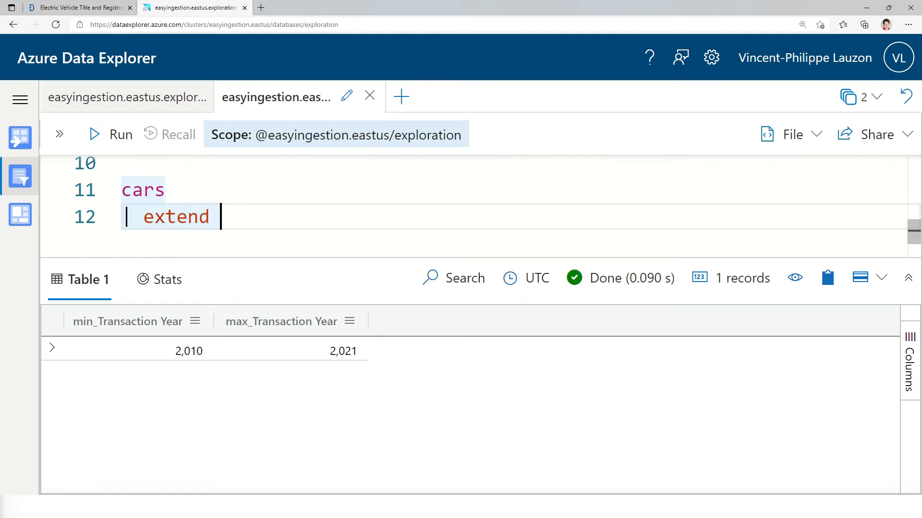
{"action": "type", "text": "transactio"}
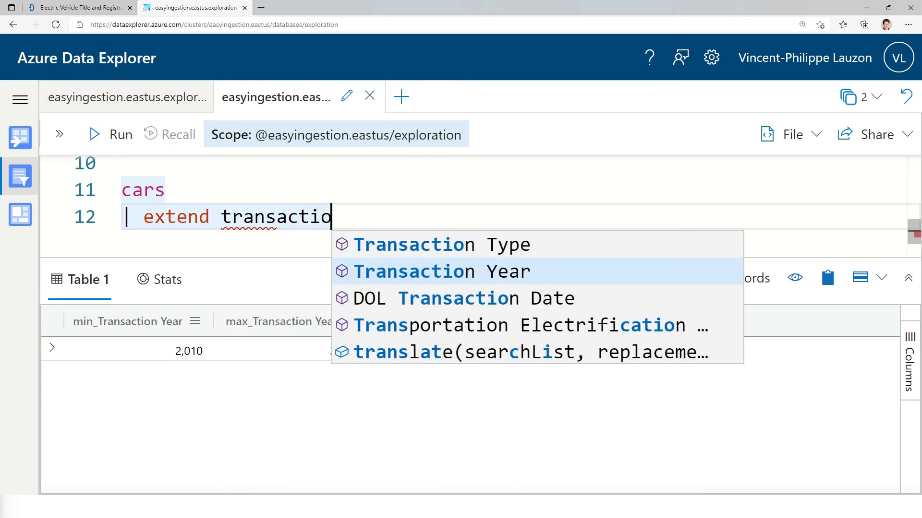
{"action": "type", "text": "nDate"}
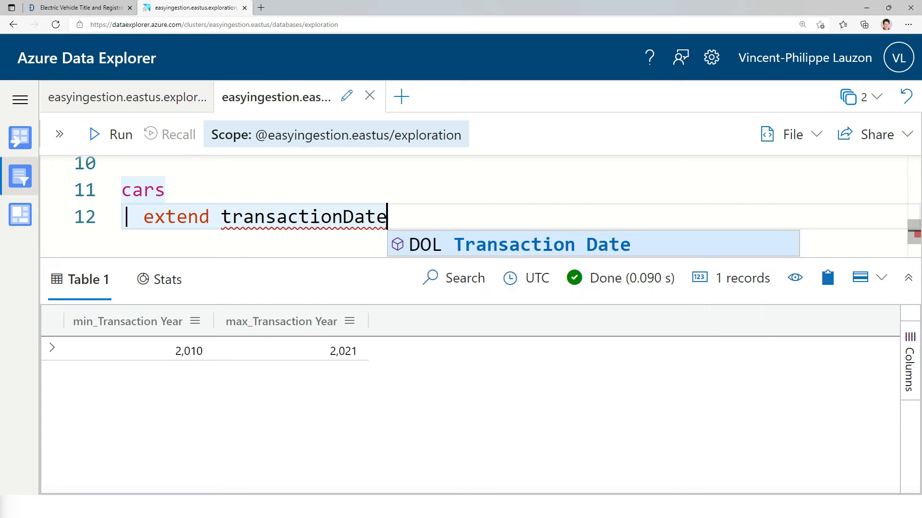
{"action": "type", "text": " = "}
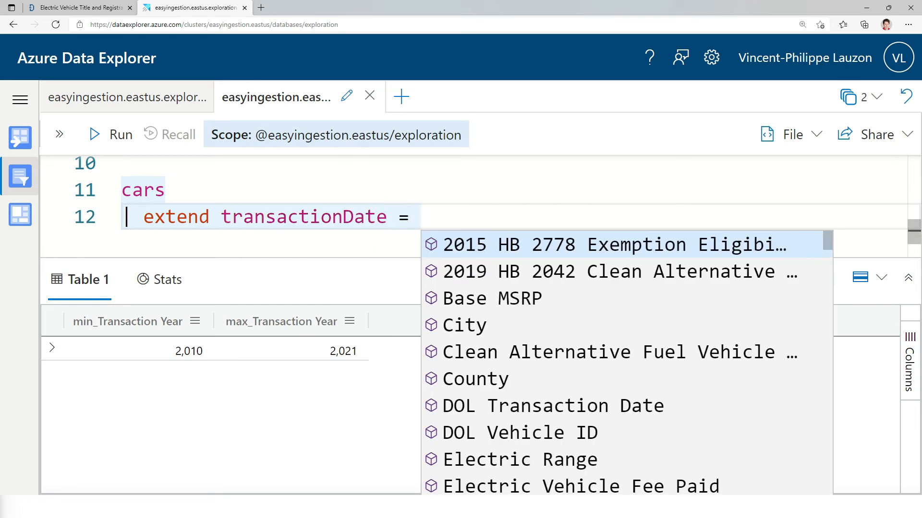
- Assign transactionDate the todatetime conversion of the Transaction Year column
{"action": "type", "text": "tpd"}
{"action": "key", "text": "BackSpace"}
{"action": "key", "text": "BackSpace"}
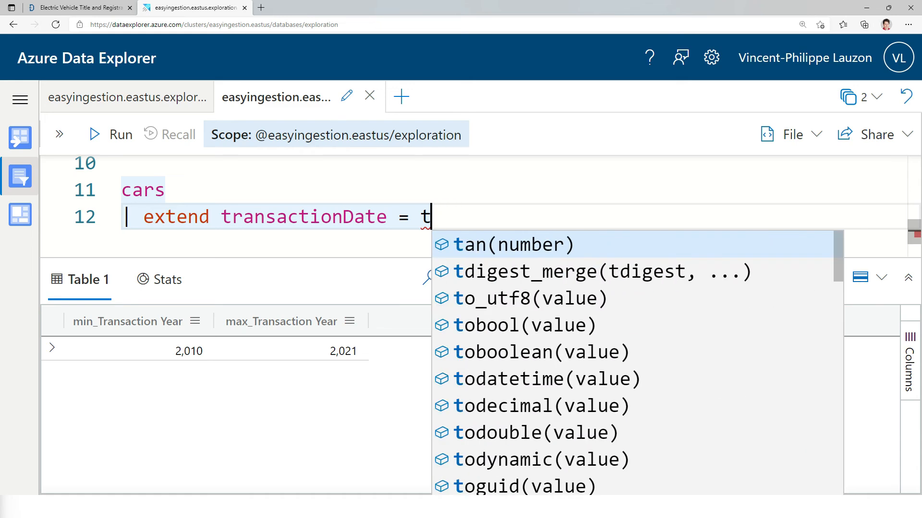
{"action": "type", "text": "odatetime()"}
{"action": "key", "text": "Tab"}
{"action": "type", "text": "Tran"}
{"action": "key", "text": "Tab"}
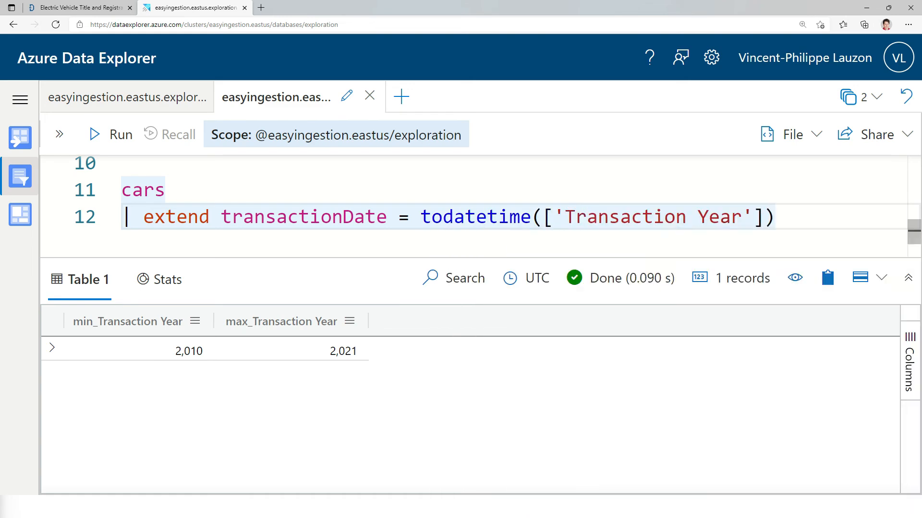
- Wrap Transaction Year in strcat inside todatetime, appending "-01-01" to the year
{"action": "key", "text": "ctrl+Left"}
{"action": "key", "text": "ctrl+Left"}
{"action": "key", "text": "ctrl+Left"}
{"action": "key", "text": "ctrl+Left"}
{"action": "key", "text": "Right"}
{"action": "key", "text": "Right"}
{"action": "type", "text": "strcat("}
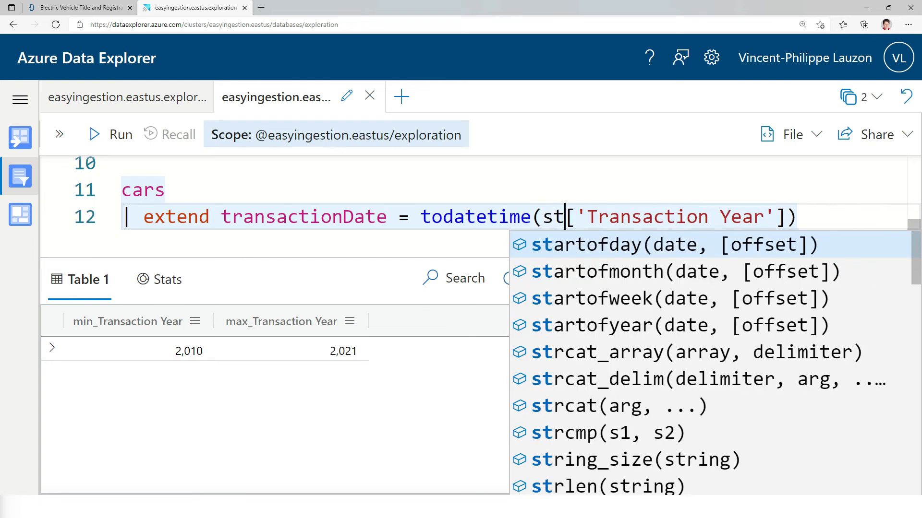
{"action": "key", "text": "End"}
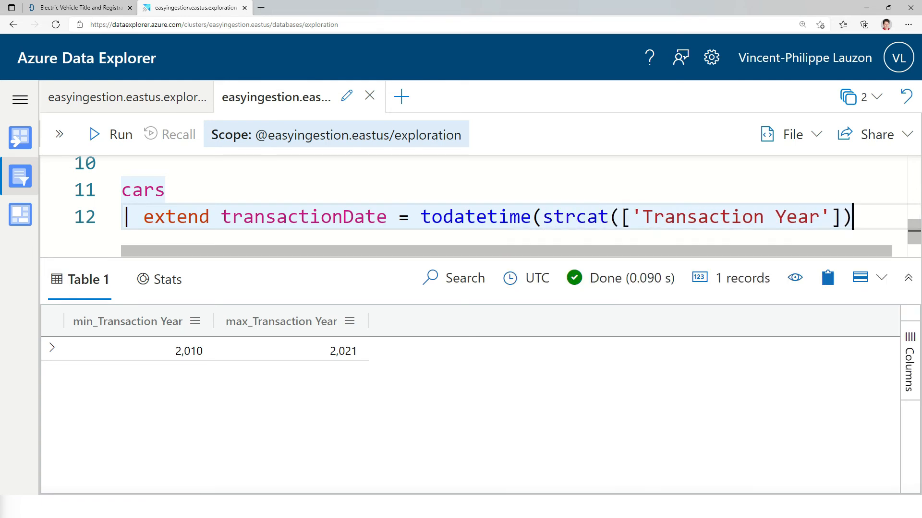
{"action": "key", "text": "Left"}
{"action": "type", "text": ", \""}
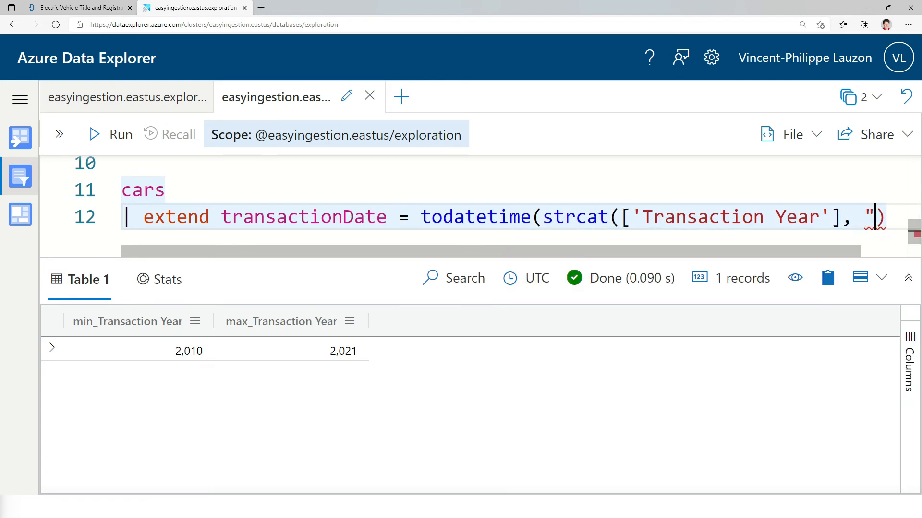
{"action": "type", "text": "-01-01\")"}
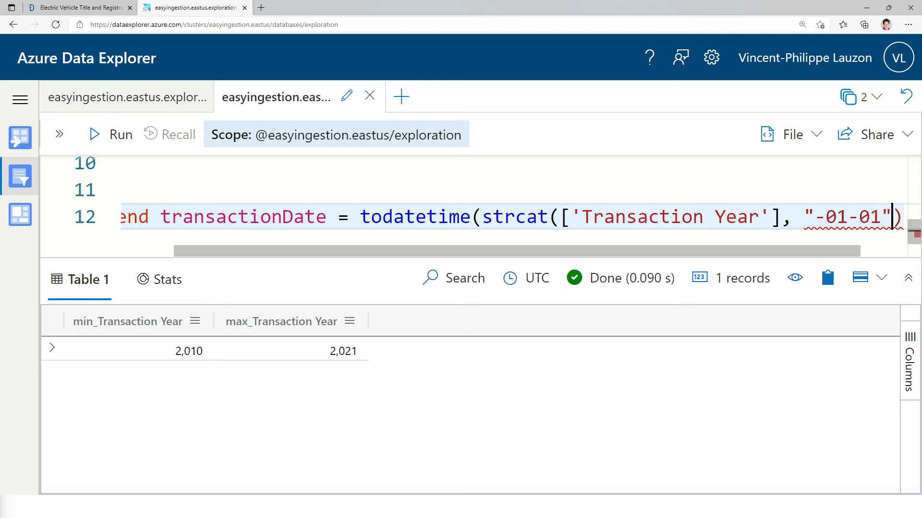
- Add a line to the fourth query that summarizes cardinality=count() by Make and transactionDate
{"action": "key", "text": "Return"}
{"action": "type", "text": "| "}
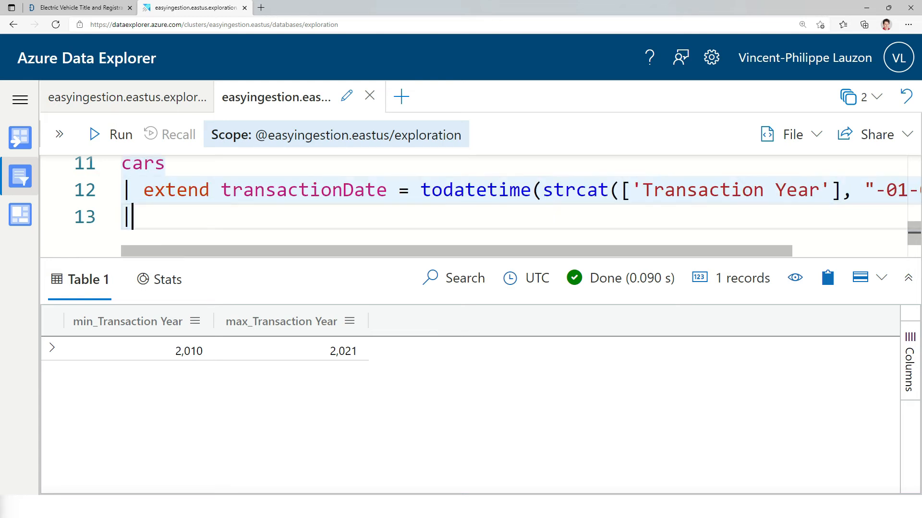
{"action": "type", "text": "summarize count"}
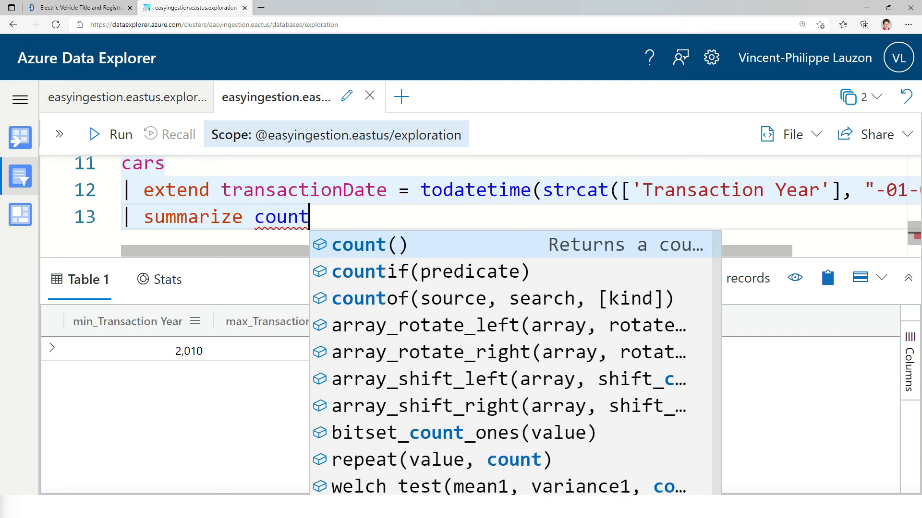
{"action": "key", "text": "ctrl+BackSpace"}
{"action": "type", "text": "cardinality=count()"}
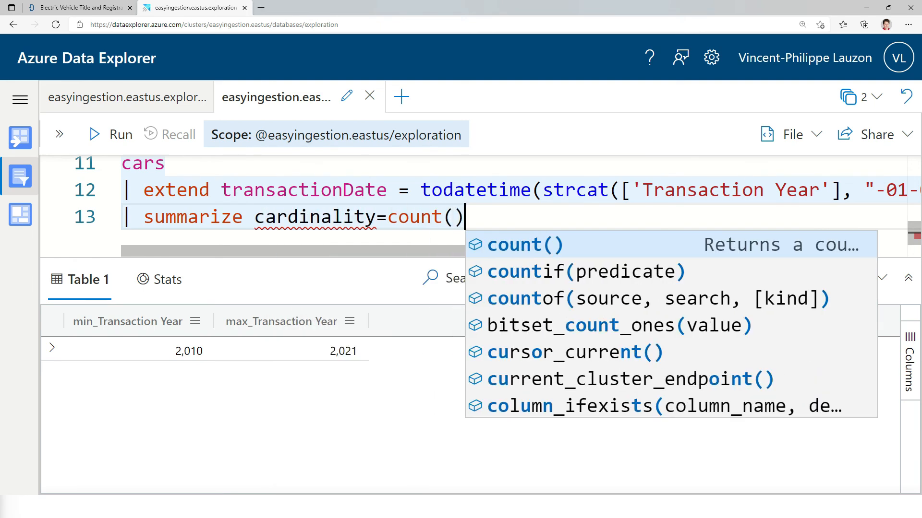
{"action": "type", "text": " by Mak"}
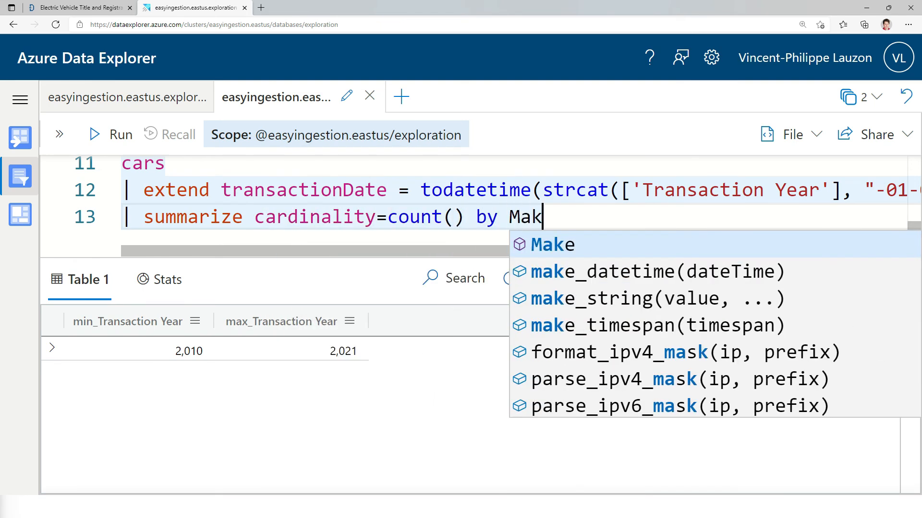
{"action": "type", "text": "e, transactionDate"}
- Render the count by Make and transactionDate as a timechart and run the query
{"action": "key", "text": "Return"}
{"action": "type", "text": "| r"}
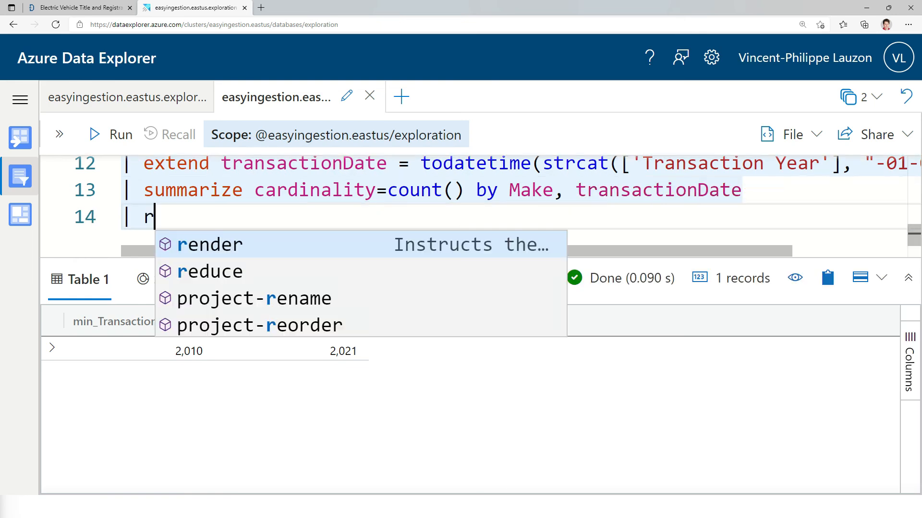
{"action": "type", "text": "ender timechart"}
{"action": "key", "text": "shift+Return"}
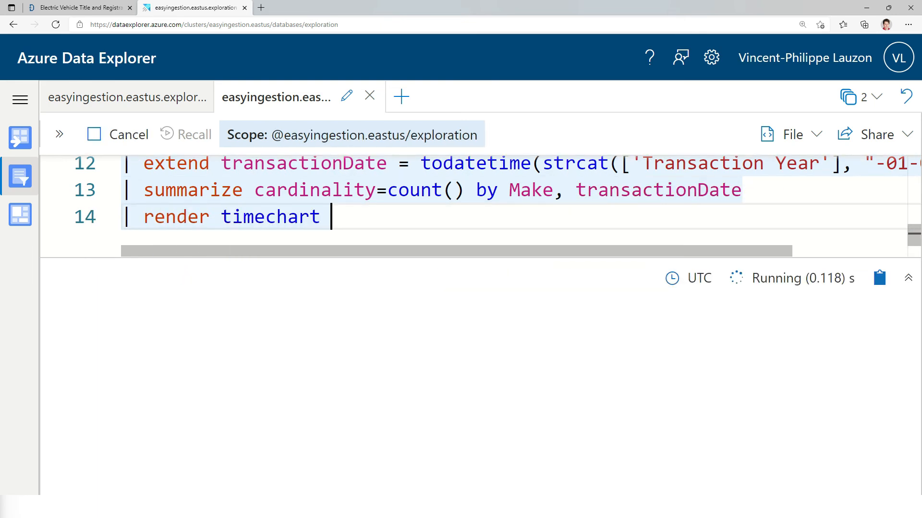